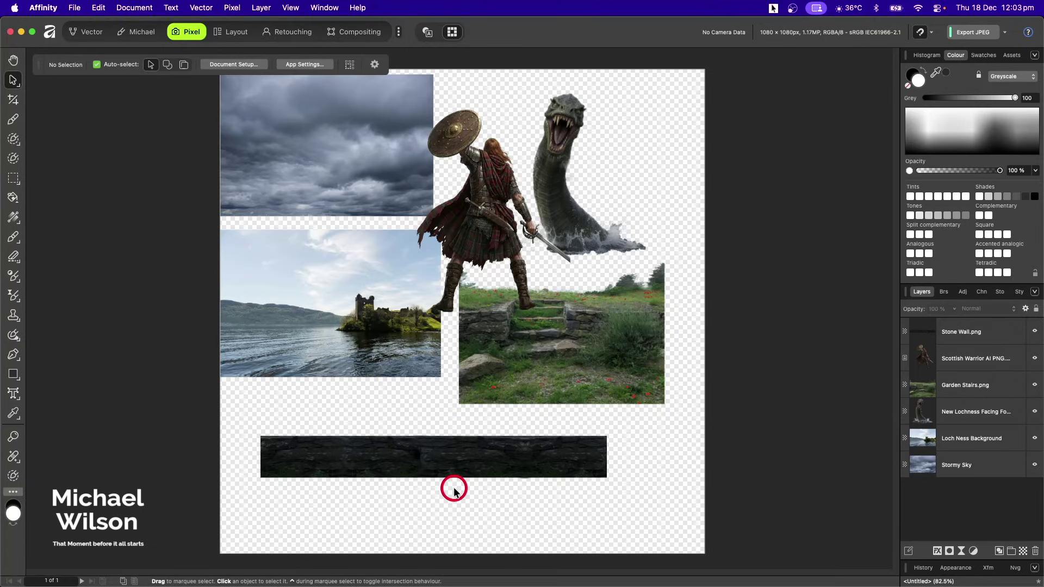
# - Hide the Stormy Sky and New Lochness monster layers
pyautogui.click(1035, 466)
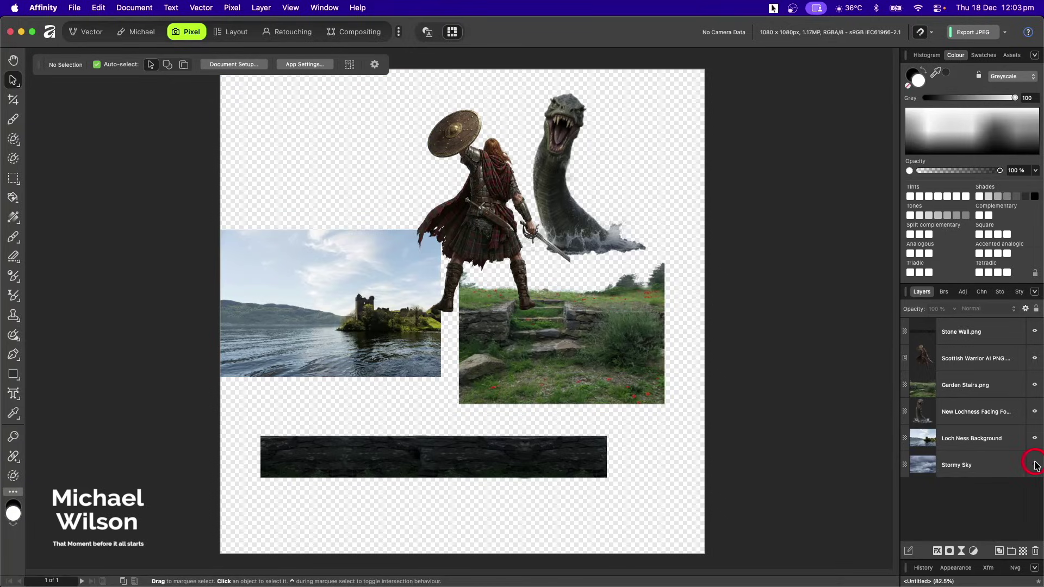
pyautogui.click(1036, 412)
# - Hide the Scottish warrior, Stone Wall and Garden Stairs layers
pyautogui.click(1033, 385)
pyautogui.click(1035, 359)
pyautogui.click(1036, 331)
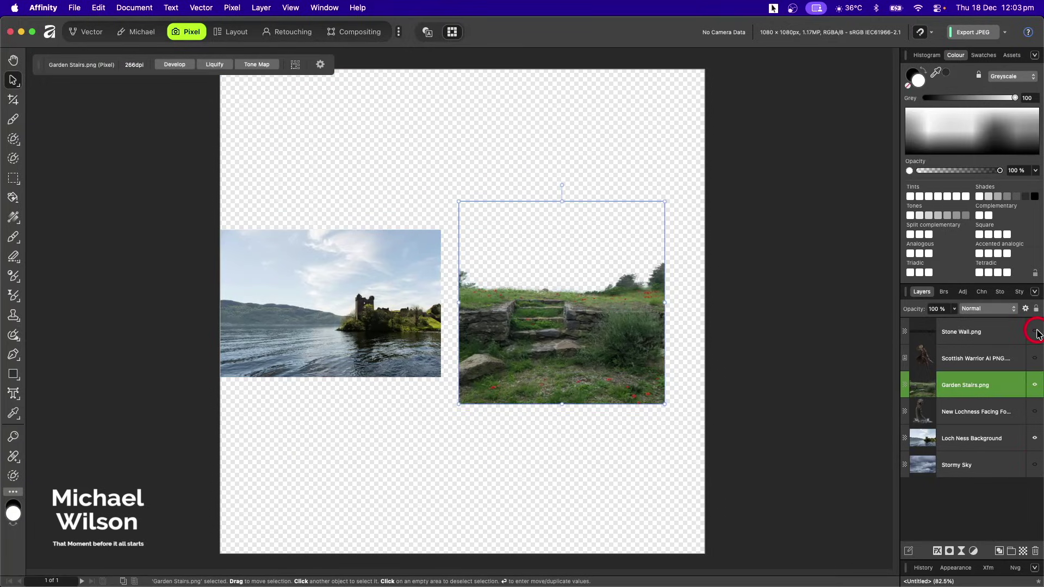
pyautogui.click(1035, 385)
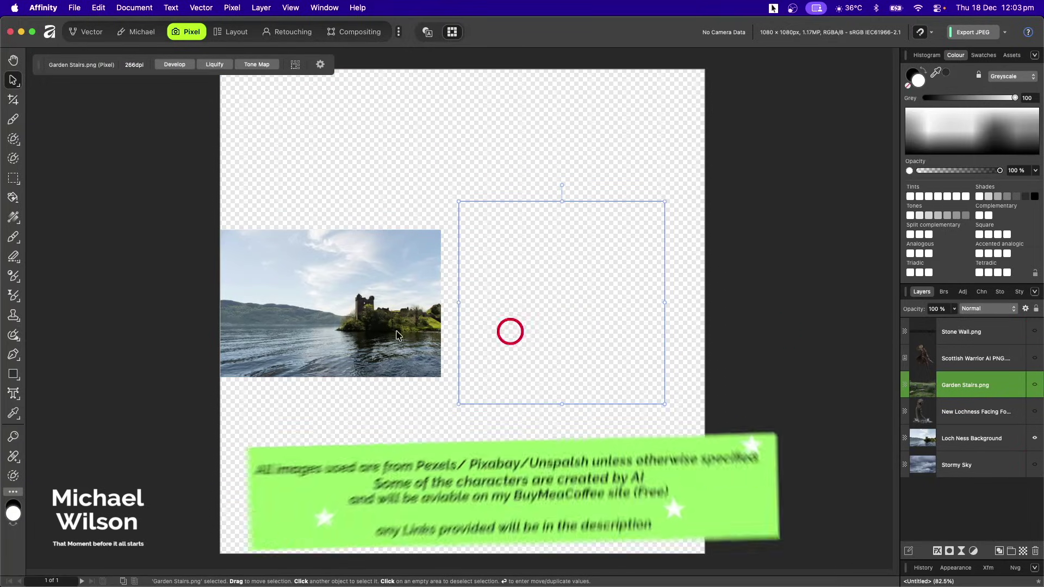
# - Enlarge the Loch Ness Background to the canvas width and flip it horizontally
pyautogui.click(274, 320)
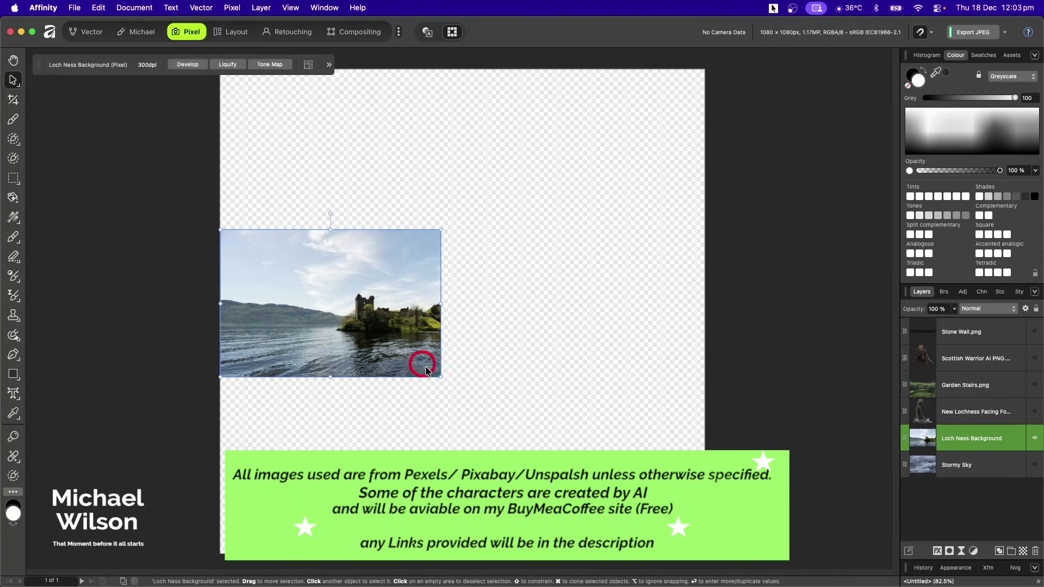
pyautogui.moveTo(441, 378); pyautogui.dragTo(730, 520)
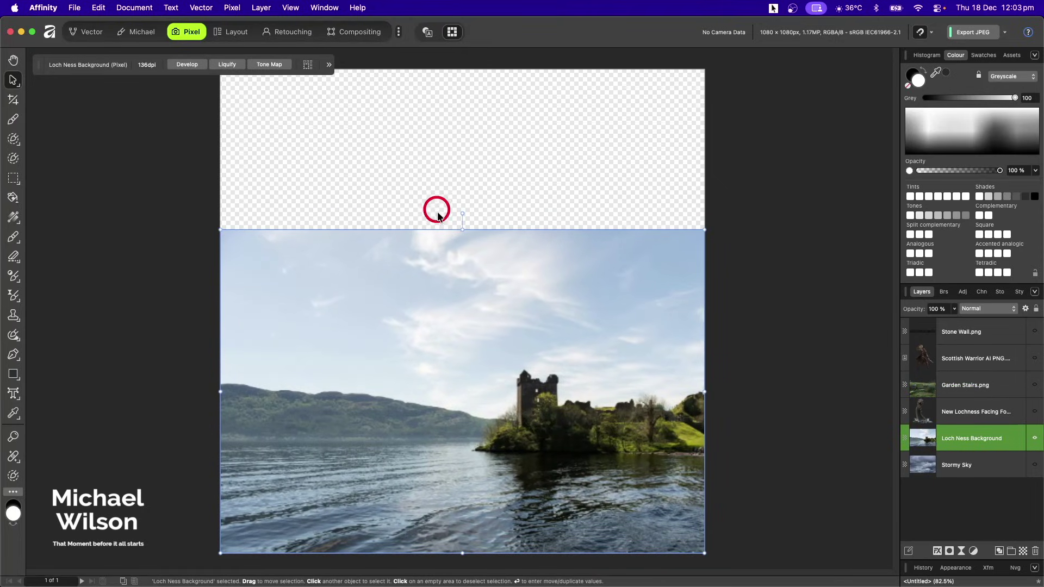
pyautogui.click(262, 8)
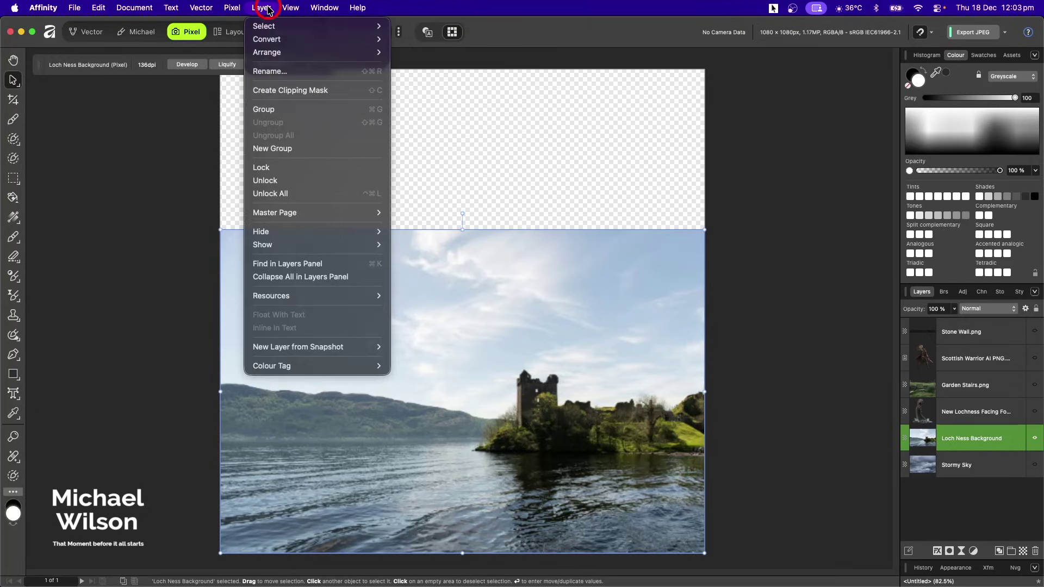
pyautogui.moveTo(266, 53)
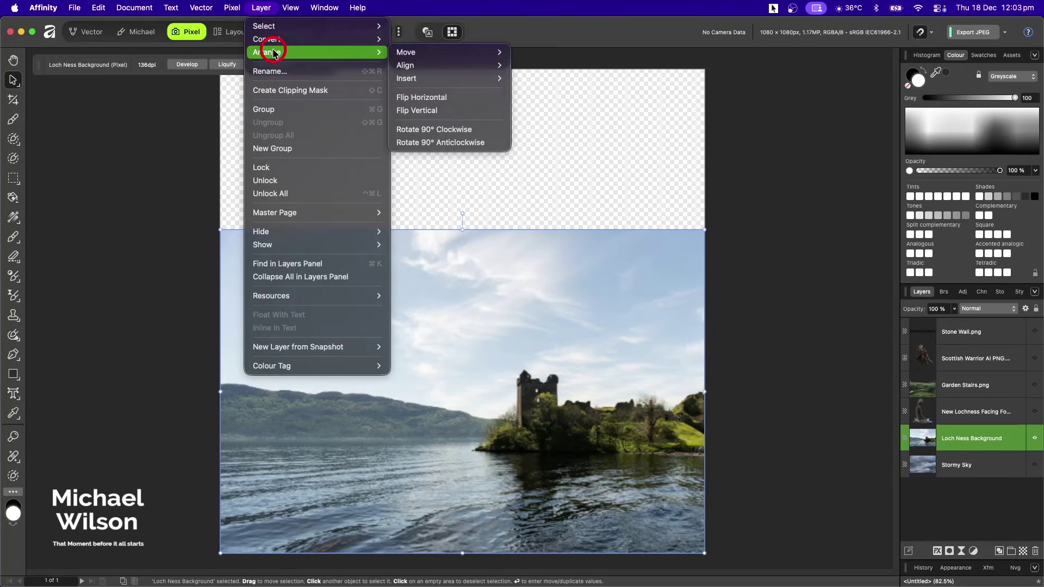
pyautogui.click(421, 98)
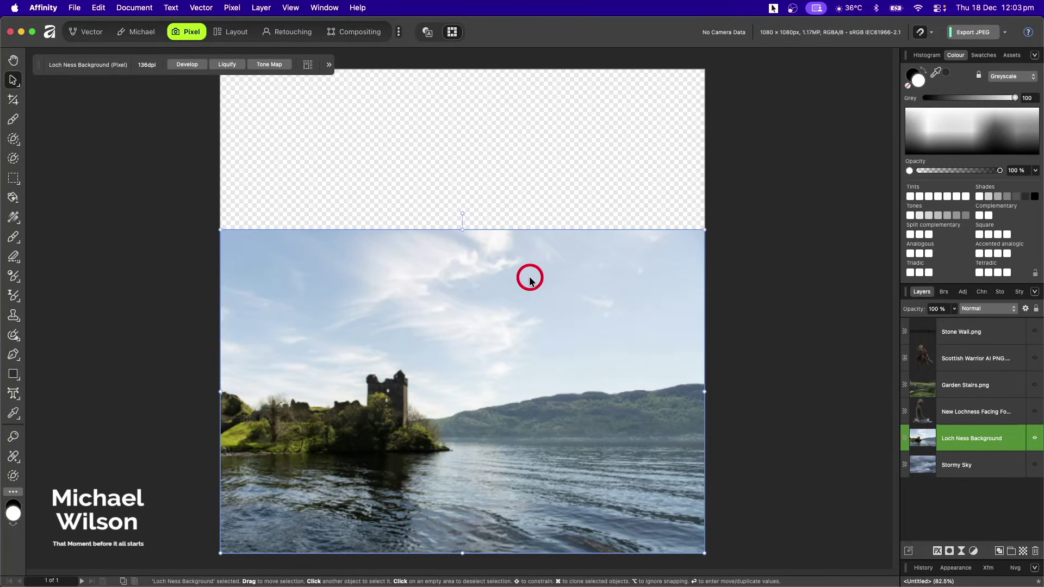
pyautogui.click(14, 158)
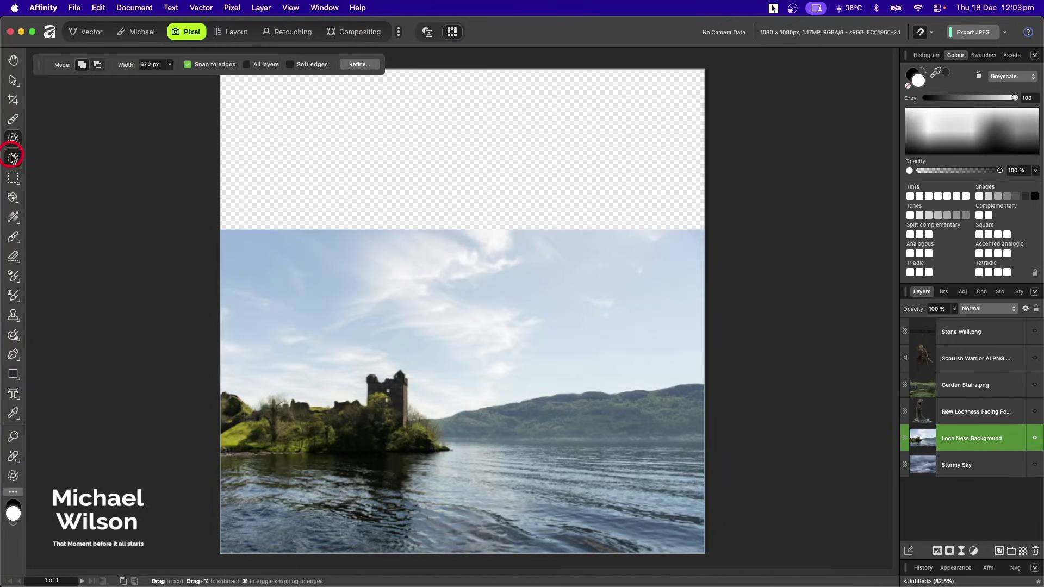
# - Select the sky with the Selection Brush, refine the edge along the castle, then delete it
pyautogui.moveTo(571, 275)
pyautogui.mouseDown()
pyautogui.moveTo(320, 261)
pyautogui.moveTo(496, 268)
pyautogui.moveTo(514, 330)
pyautogui.moveTo(446, 369)
pyautogui.moveTo(638, 337)
pyautogui.moveTo(661, 290)
pyautogui.moveTo(659, 258)
pyautogui.moveTo(543, 277)
pyautogui.moveTo(344, 285)
pyautogui.moveTo(323, 346)
pyautogui.moveTo(302, 356)
pyautogui.moveTo(262, 340)
pyautogui.moveTo(257, 306)
pyautogui.moveTo(302, 320)
pyautogui.moveTo(333, 372)
pyautogui.moveTo(354, 337)
pyautogui.moveTo(460, 310)
pyautogui.moveTo(602, 336)
pyautogui.moveTo(575, 347)
pyautogui.moveTo(498, 327)
pyautogui.mouseUp()
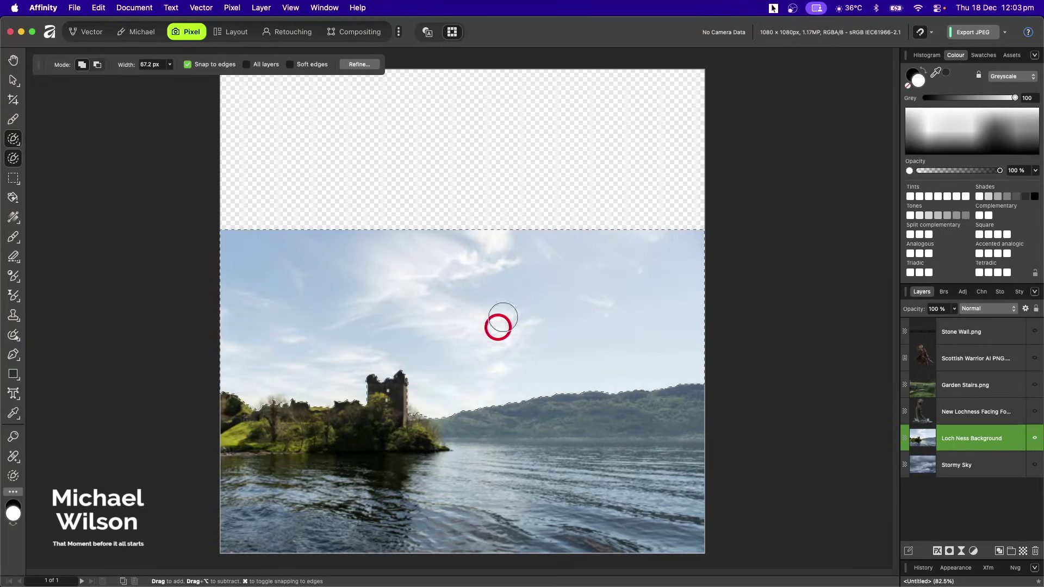
pyautogui.click(364, 64)
pyautogui.moveTo(430, 412)
pyautogui.mouseDown()
pyautogui.moveTo(422, 417)
pyautogui.moveTo(288, 399)
pyautogui.moveTo(252, 405)
pyautogui.moveTo(425, 415)
pyautogui.moveTo(703, 383)
pyautogui.mouseUp()
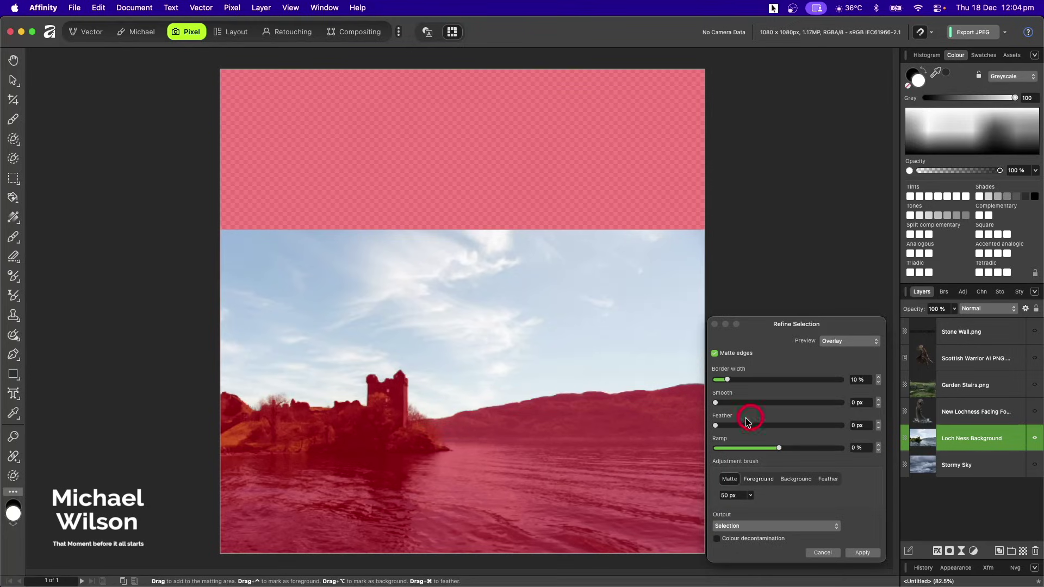
pyautogui.click(857, 403)
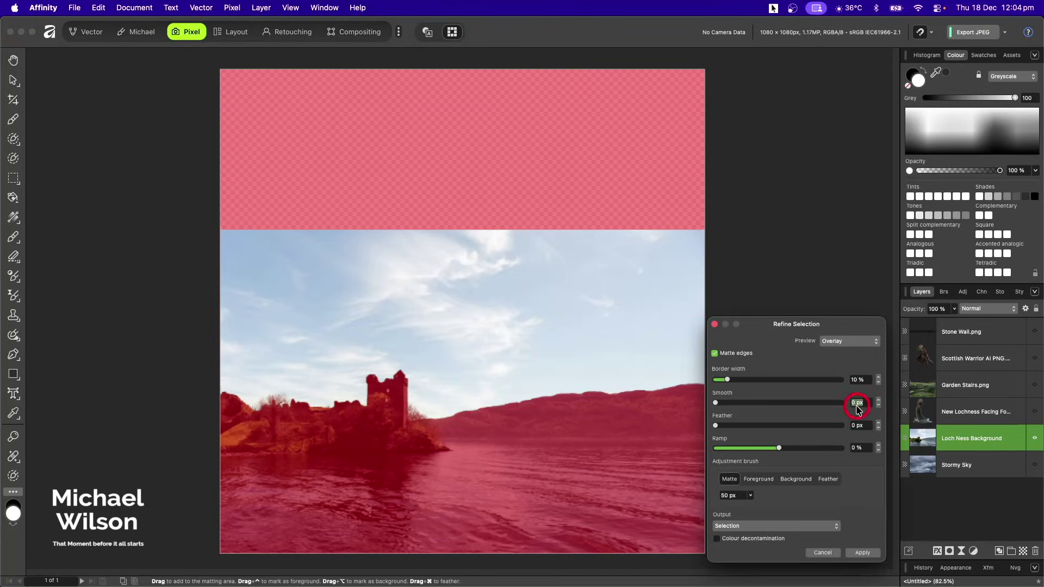
pyautogui.click(868, 553)
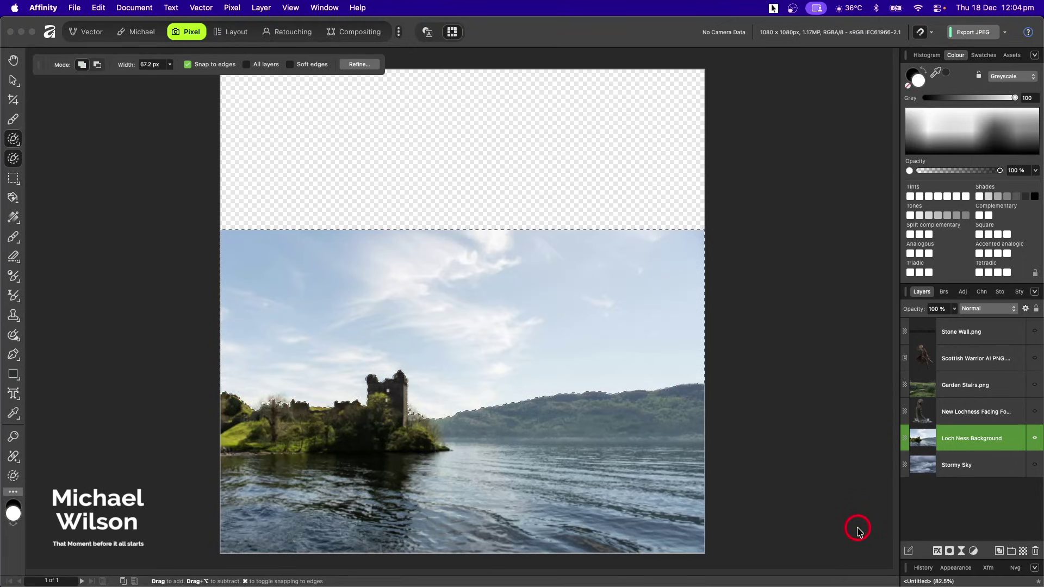
pyautogui.press('Delete')
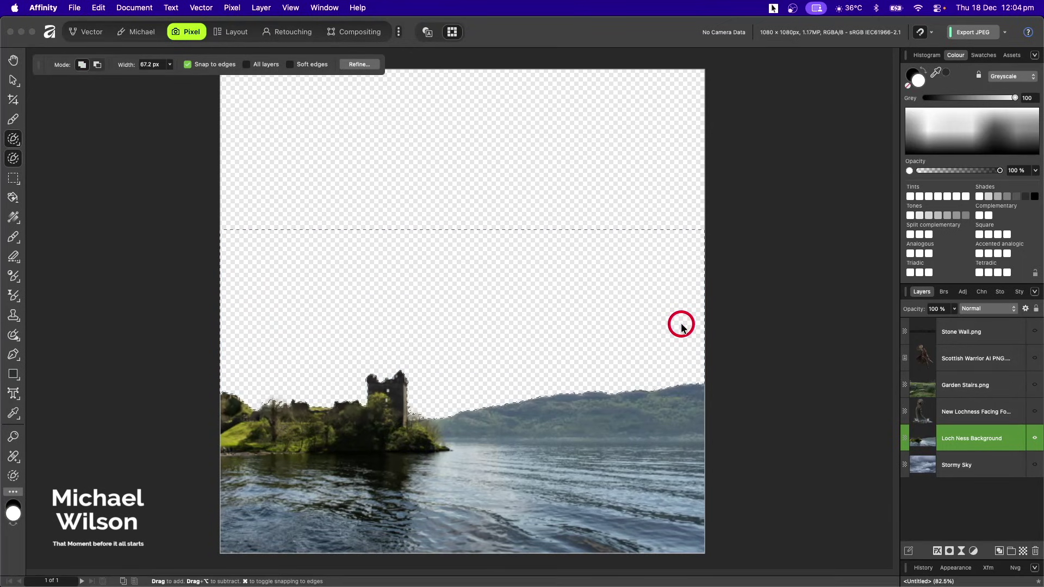
pyautogui.press('super+d')
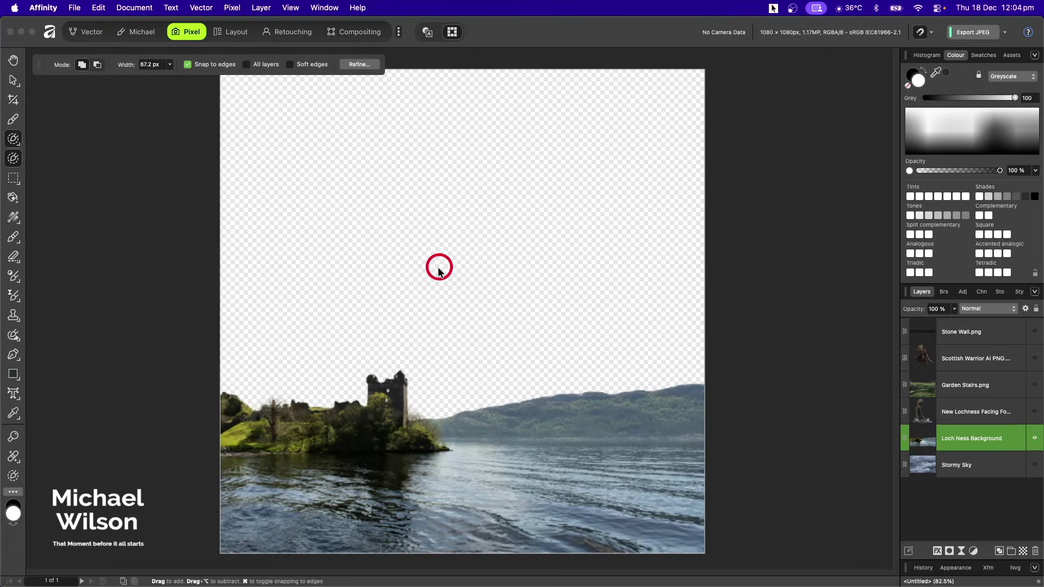
# - Show the Stormy Sky layer and enlarge it to cover the top of the canvas
pyautogui.click(1034, 467)
pyautogui.click(14, 81)
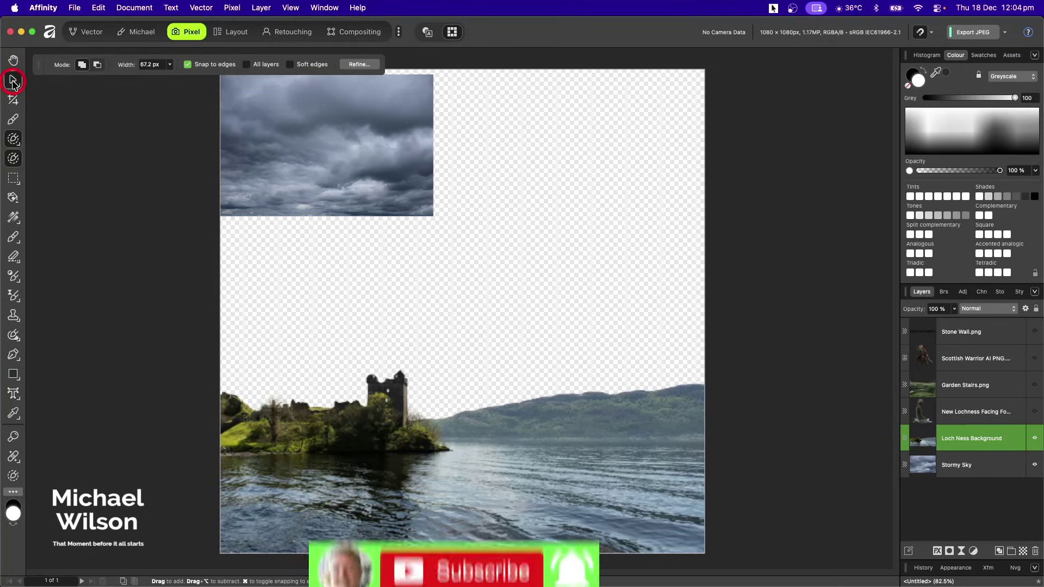
pyautogui.click(973, 466)
pyautogui.moveTo(434, 216); pyautogui.dragTo(725, 404)
pyautogui.moveTo(221, 406); pyautogui.dragTo(212, 417)
# - Raise the Loch Ness Background about 125 px and sample a grey-blue from the clouds
pyautogui.click(604, 528)
pyautogui.click(979, 440)
pyautogui.moveTo(595, 459); pyautogui.dragTo(591, 345)
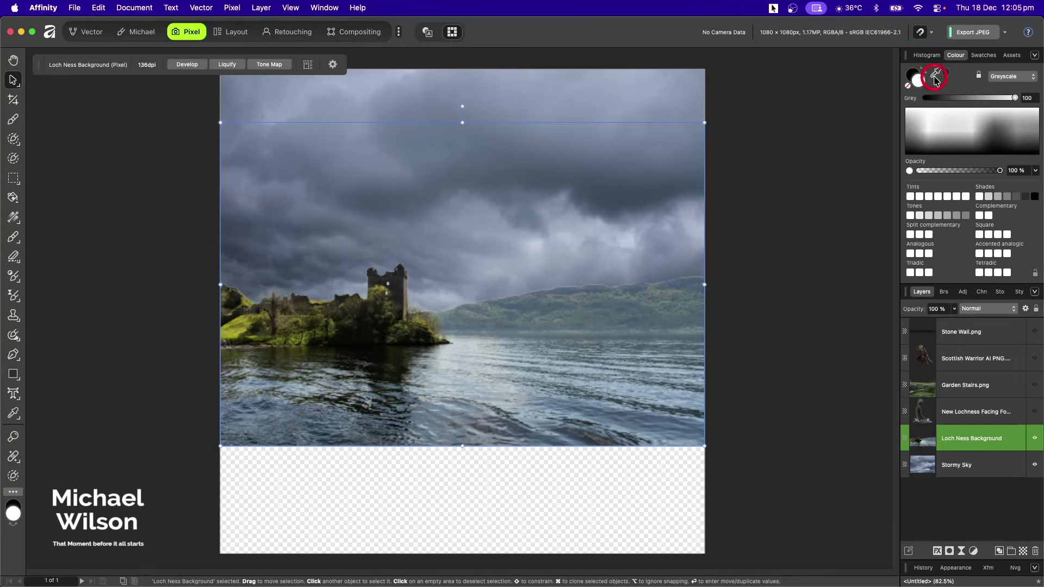
pyautogui.moveTo(935, 76); pyautogui.dragTo(612, 191)
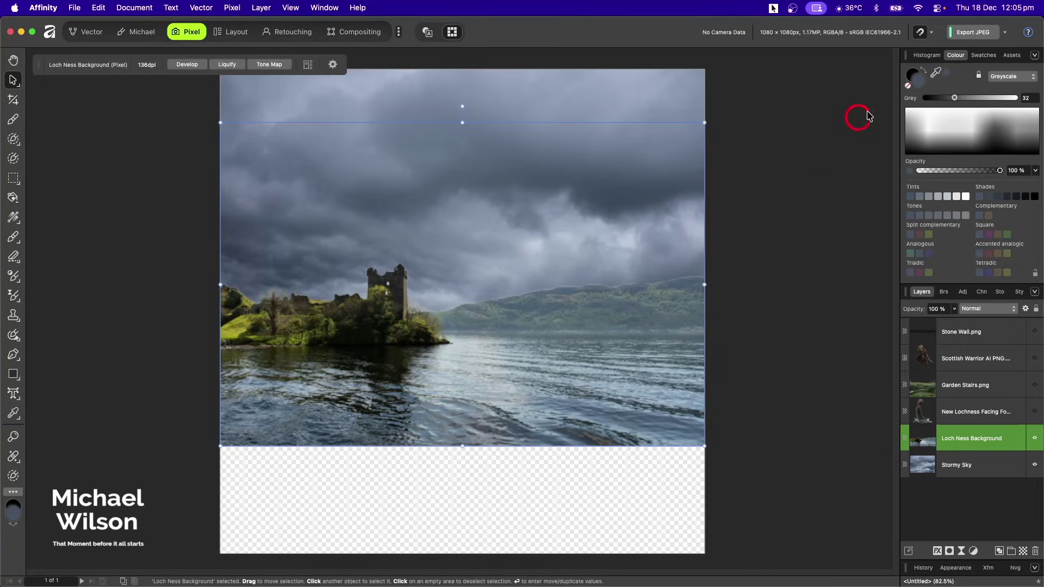
# - Add a grey-blue fill layer clipped into Loch Ness Background, set to Multiply at 80% opacity
pyautogui.click(238, 6)
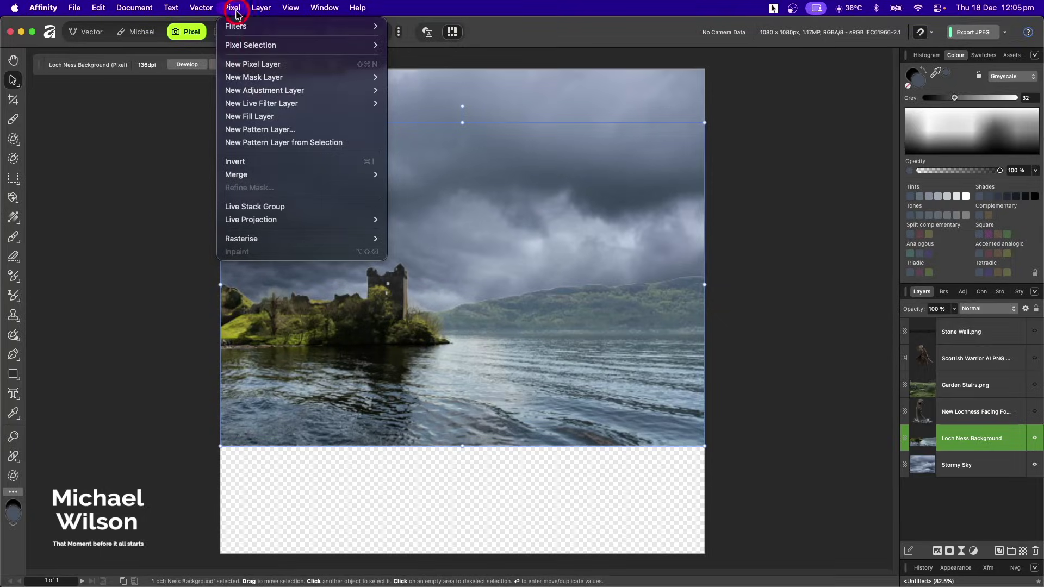
pyautogui.click(277, 117)
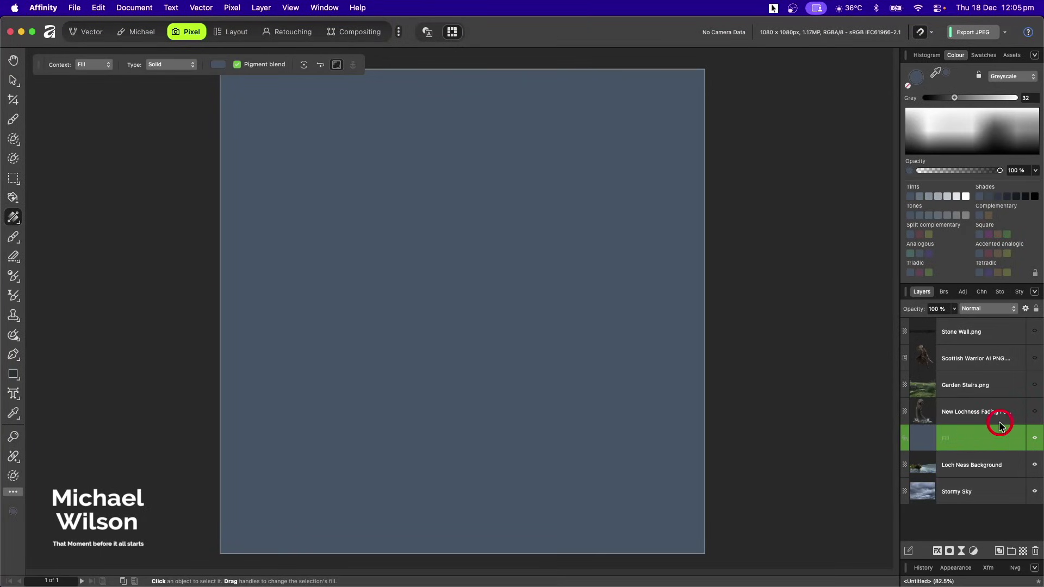
pyautogui.moveTo(979, 443)
pyautogui.mouseDown()
pyautogui.moveTo(986, 467)
pyautogui.moveTo(1001, 467)
pyautogui.moveTo(993, 458)
pyautogui.mouseUp()
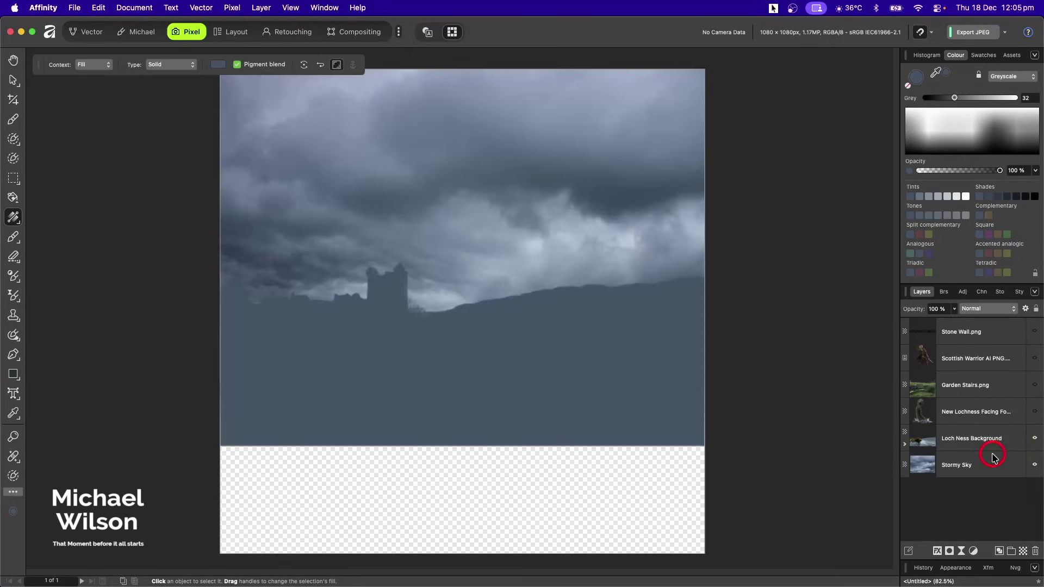
pyautogui.click(988, 311)
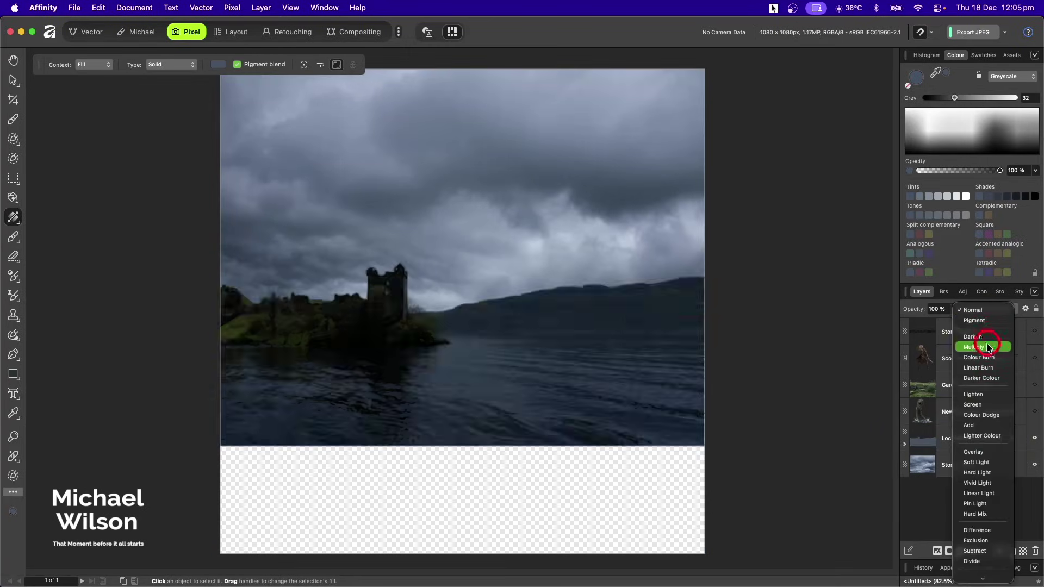
pyautogui.click(988, 346)
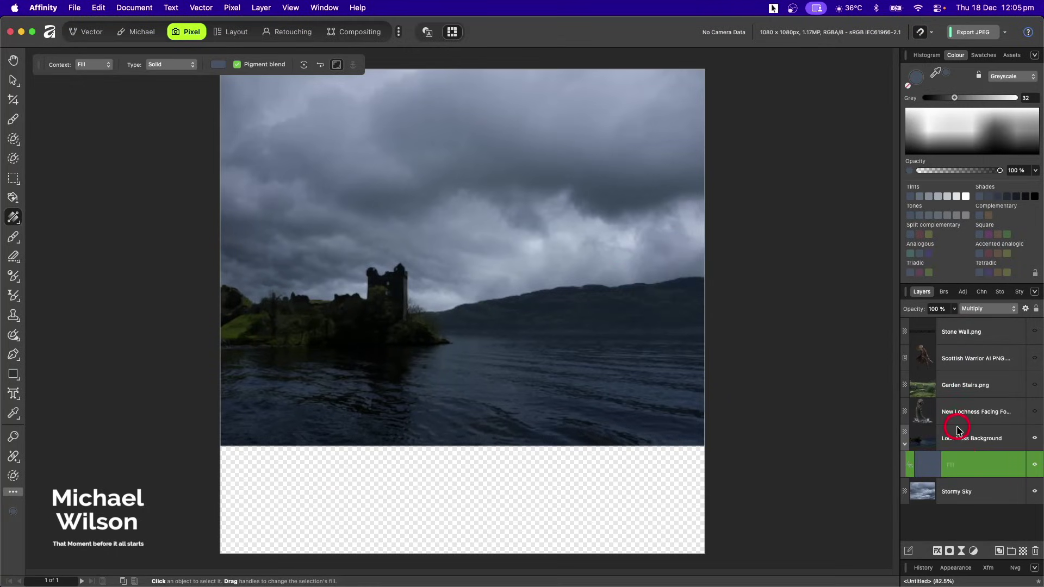
pyautogui.moveTo(913, 313); pyautogui.dragTo(906, 314)
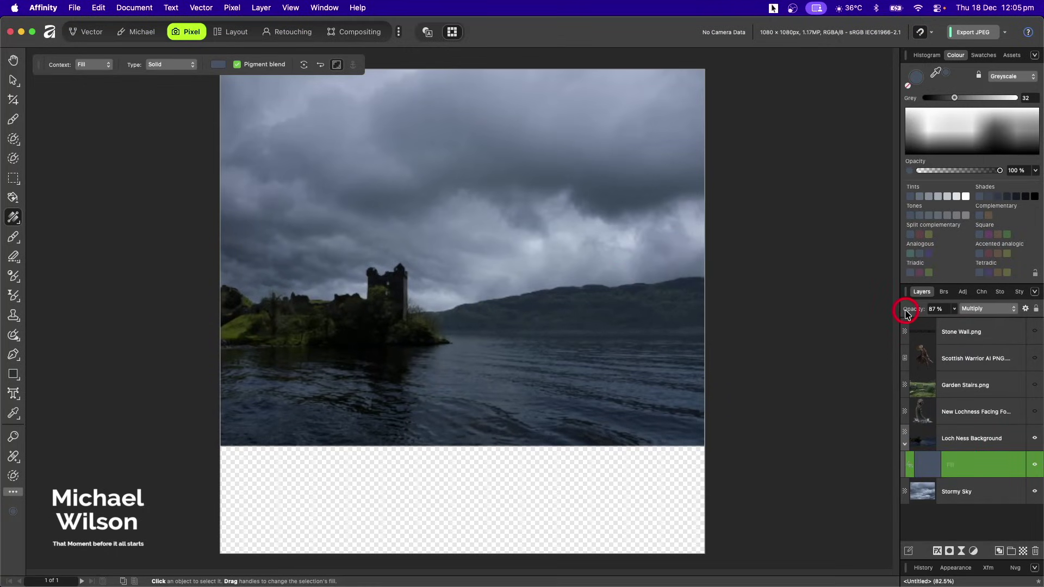
pyautogui.moveTo(906, 314); pyautogui.dragTo(901, 305)
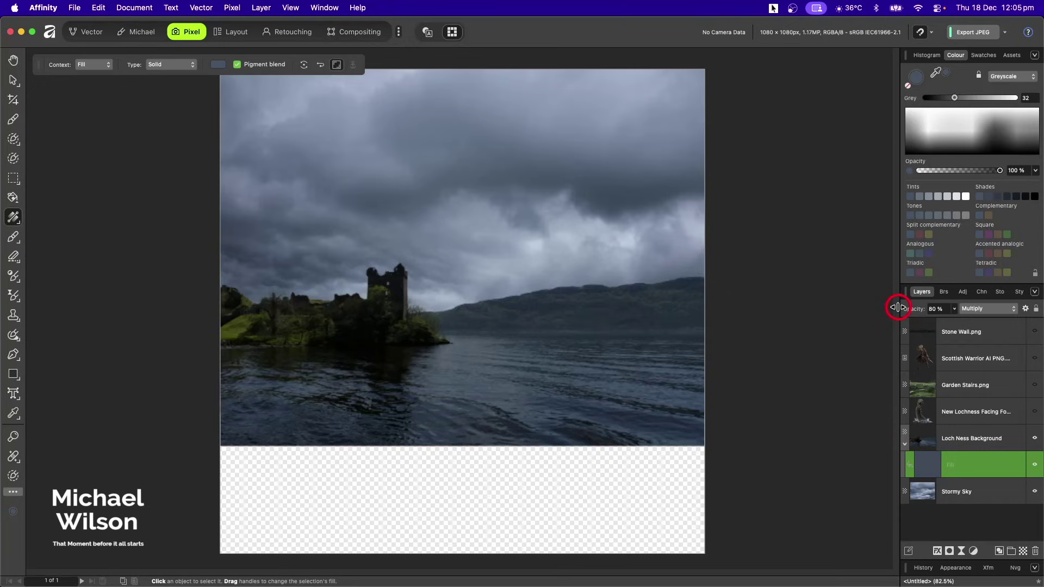
pyautogui.click(851, 437)
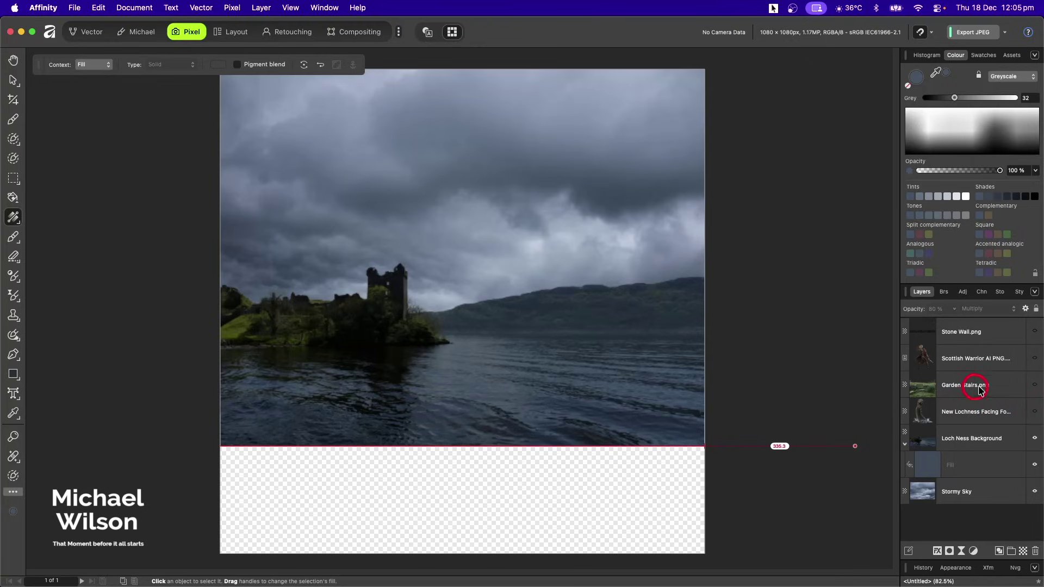
# - Show the Garden Stairs image and resize it to fill the canvas, positioned to reveal the castle
pyautogui.click(1034, 385)
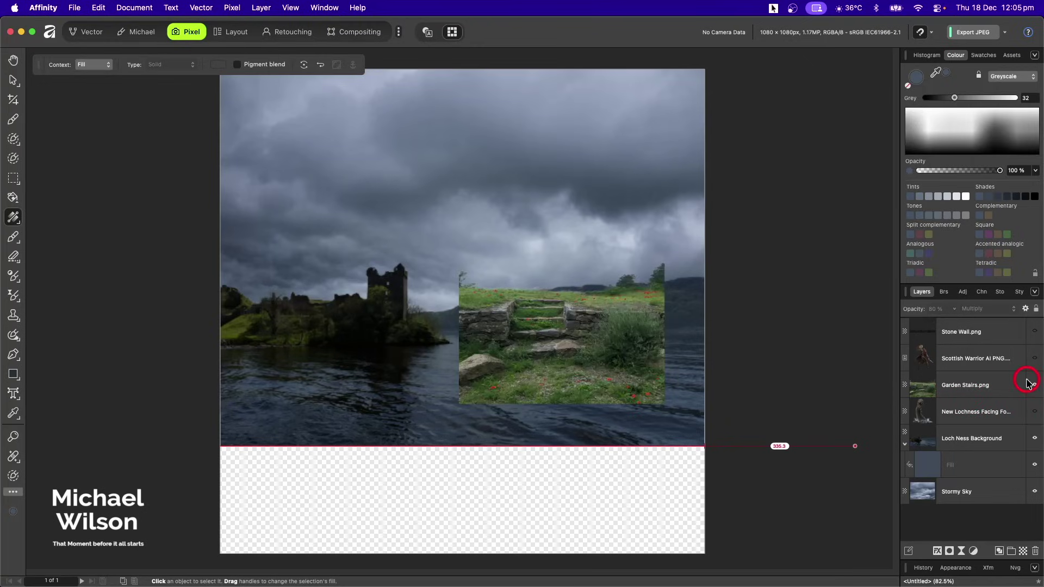
pyautogui.click(12, 81)
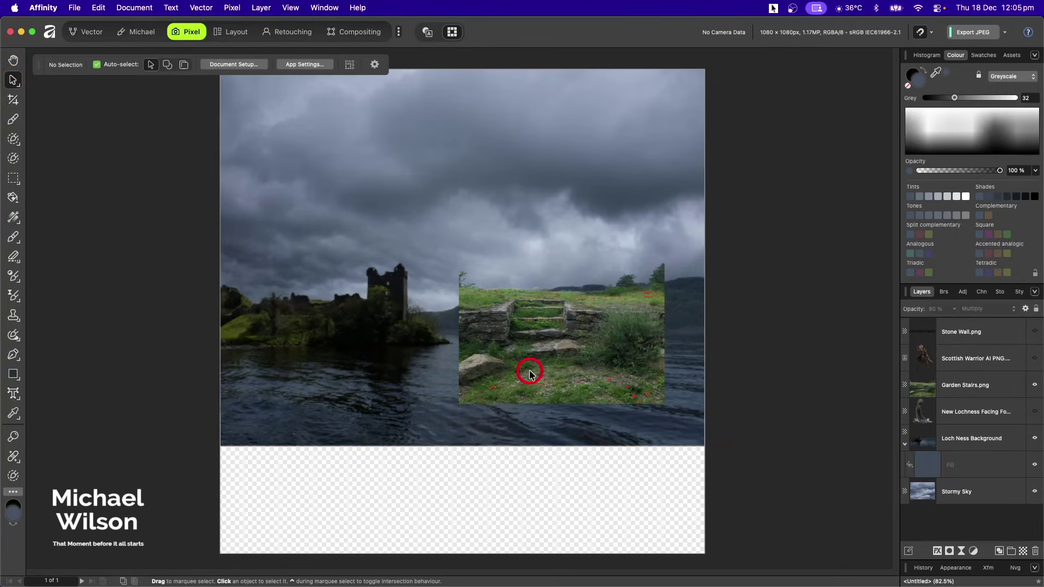
pyautogui.click(963, 391)
pyautogui.moveTo(566, 345); pyautogui.dragTo(337, 379)
pyautogui.moveTo(426, 433); pyautogui.dragTo(576, 515)
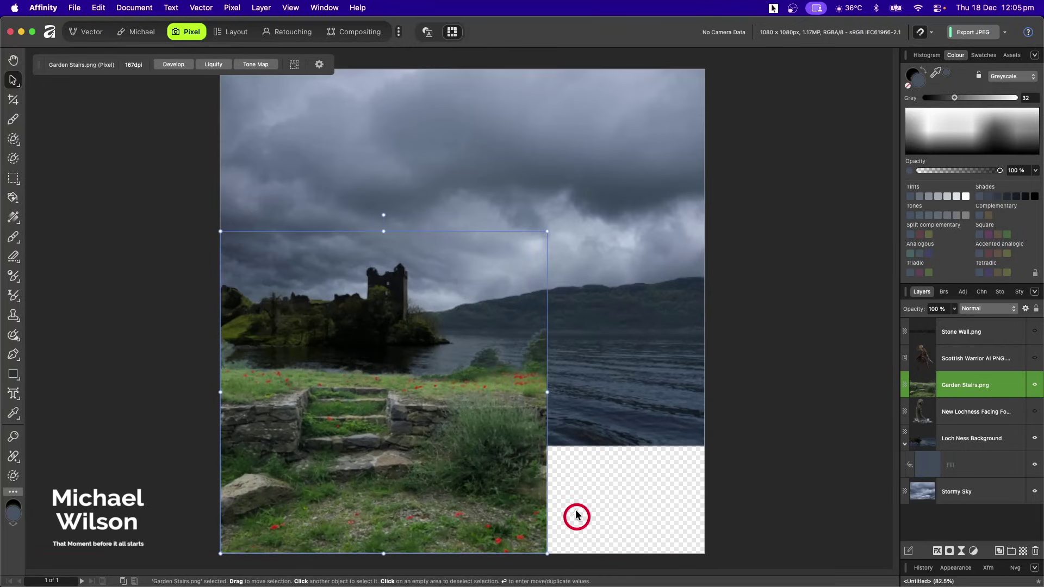
pyautogui.moveTo(549, 234); pyautogui.dragTo(736, 116)
pyautogui.moveTo(596, 319); pyautogui.dragTo(596, 375)
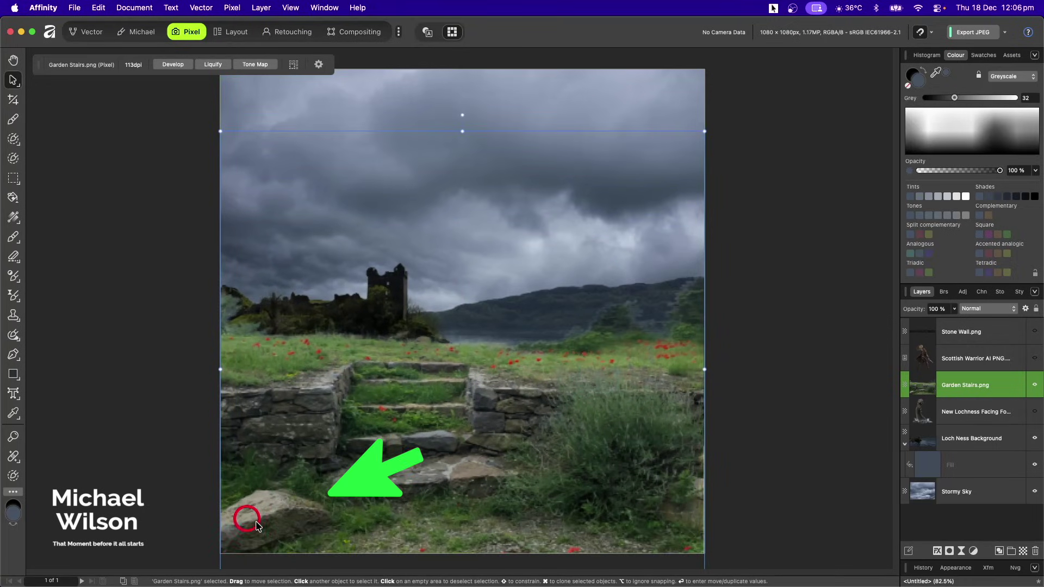
pyautogui.moveTo(623, 419); pyautogui.dragTo(619, 415)
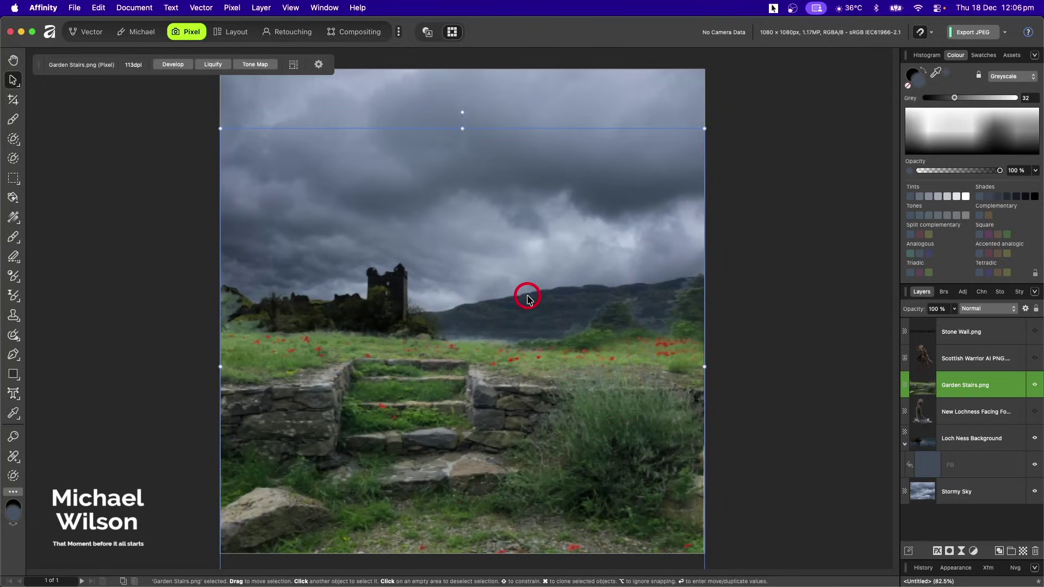
# - Raise the Loch Ness Background so water shows behind the castle
pyautogui.click(905, 445)
pyautogui.click(966, 440)
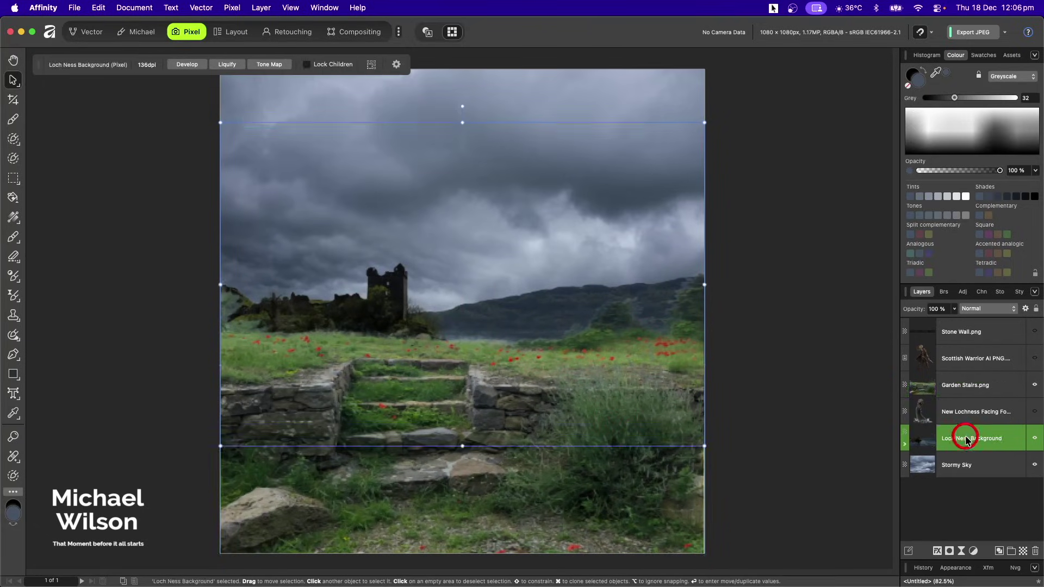
pyautogui.moveTo(619, 227); pyautogui.dragTo(617, 167)
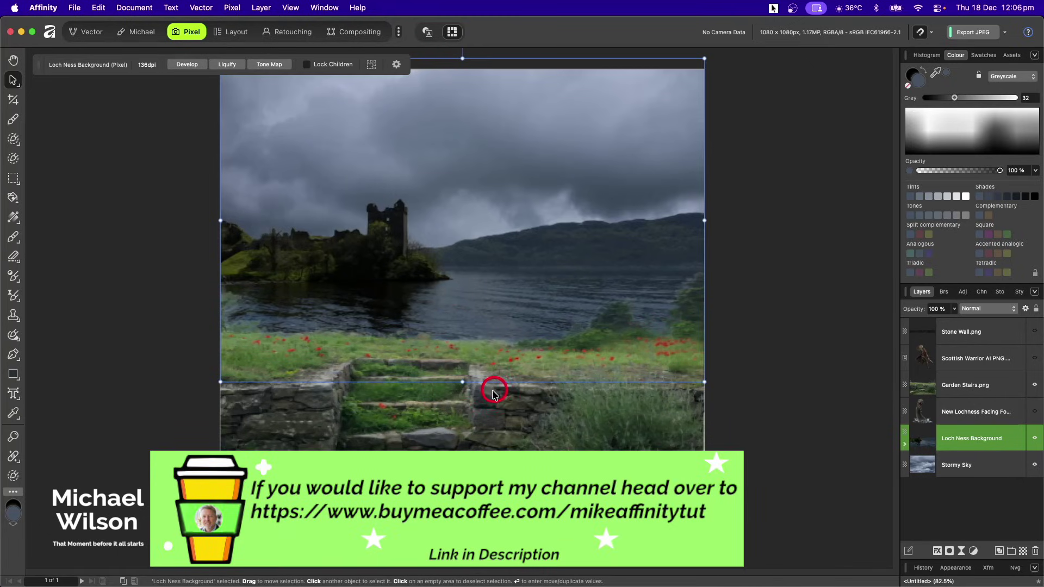
# - Move the darkening Fill layer just below Garden Stairs.png and make Stone Wall.png visible
pyautogui.click(904, 443)
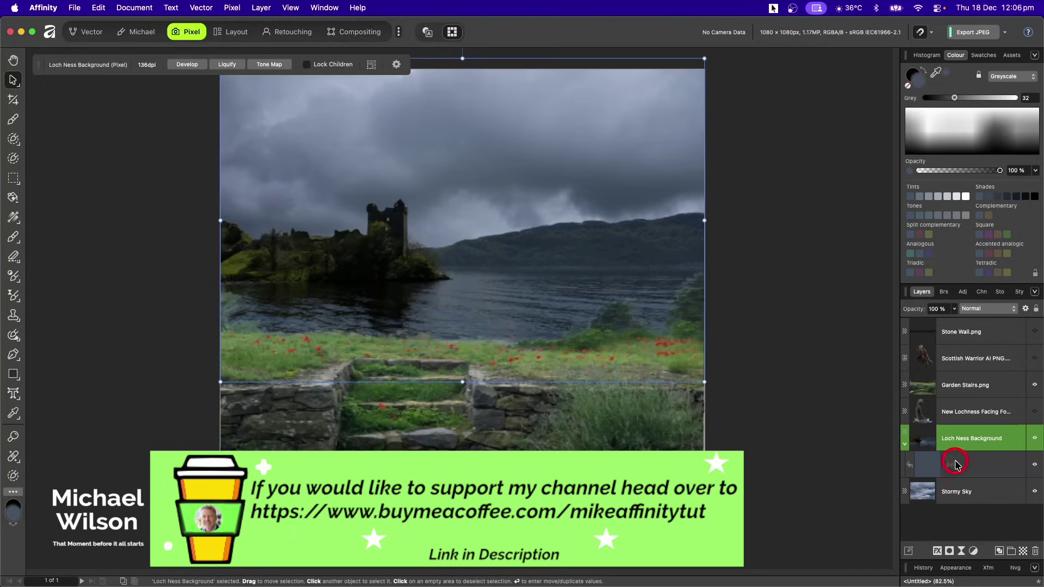
pyautogui.click(957, 466)
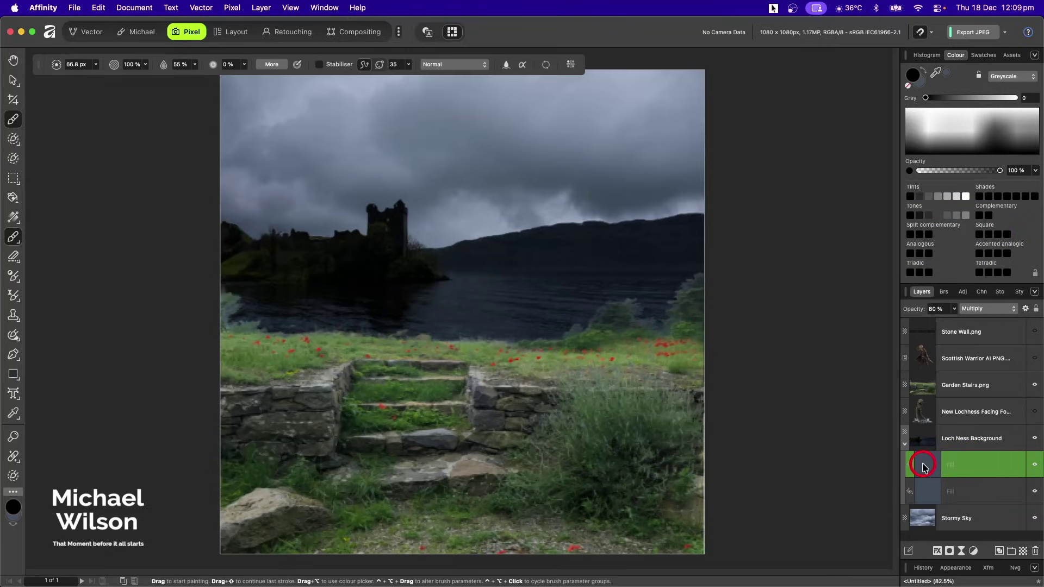
pyautogui.moveTo(923, 467); pyautogui.dragTo(976, 392)
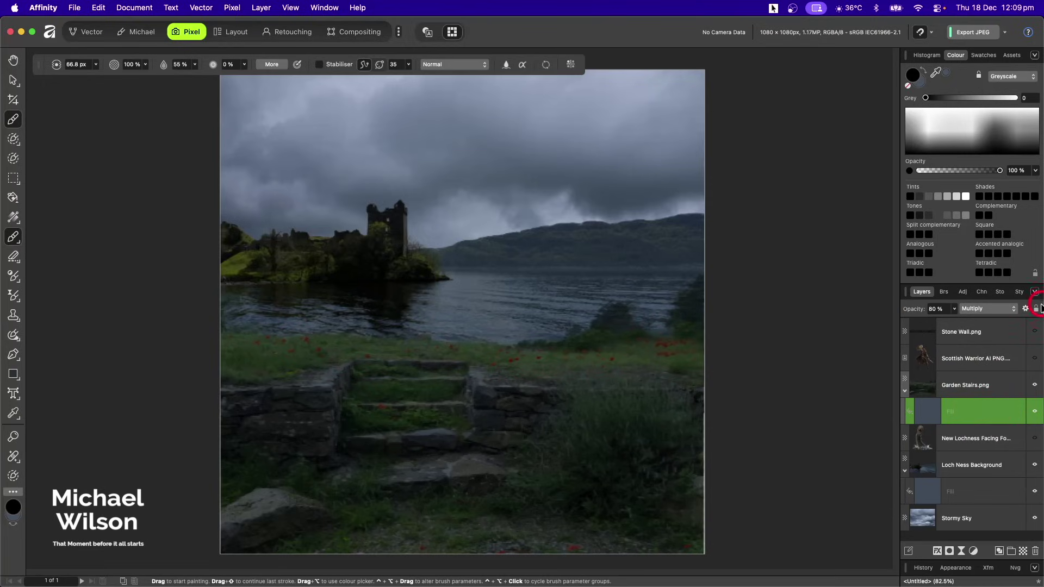
pyautogui.click(1035, 333)
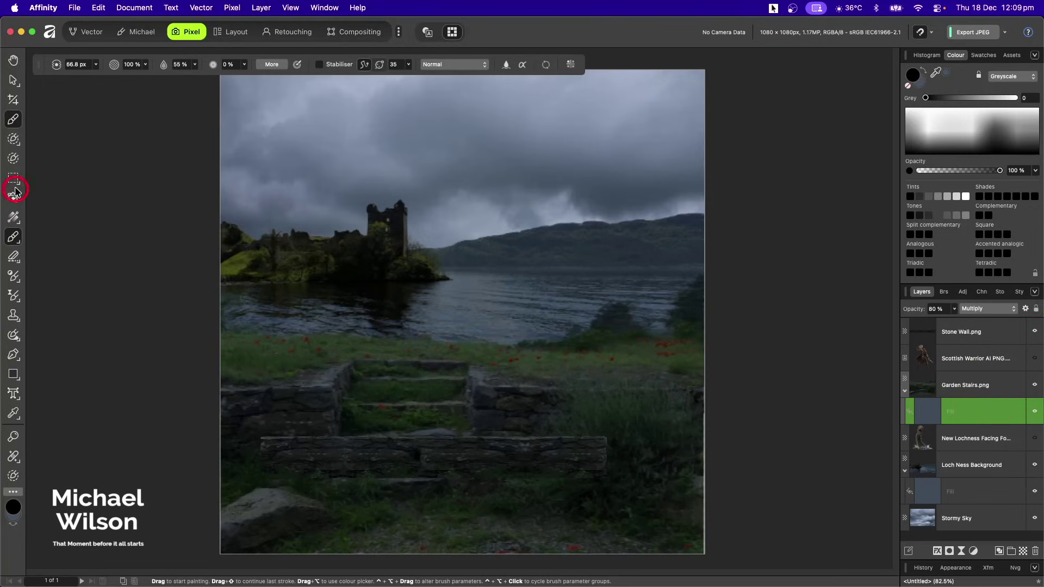
pyautogui.click(13, 80)
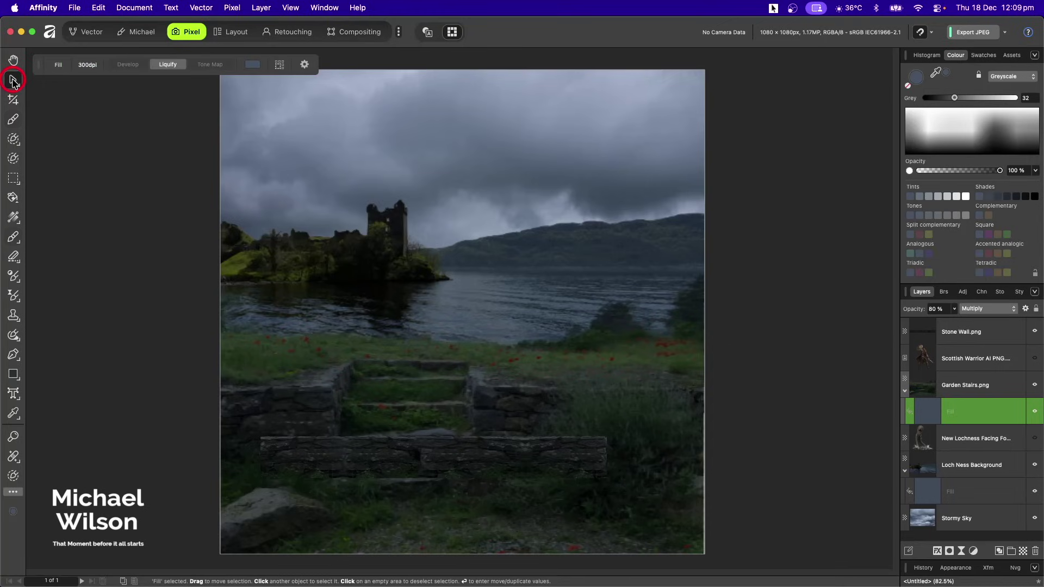
# - Enlarge the stone wall to span the image and move it to the bottom edge
pyautogui.click(970, 331)
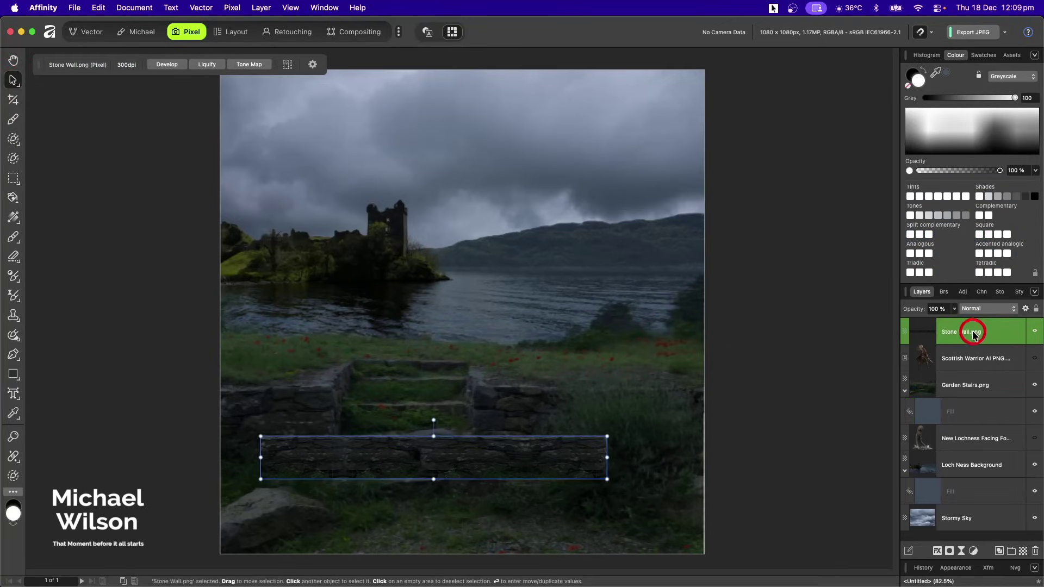
pyautogui.moveTo(607, 479); pyautogui.dragTo(699, 503)
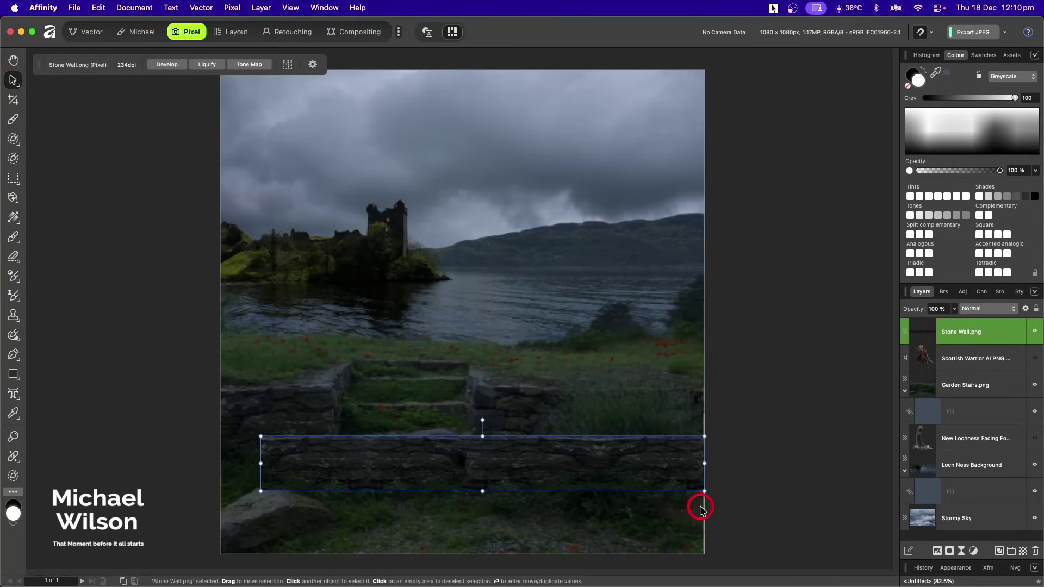
pyautogui.moveTo(261, 492); pyautogui.dragTo(224, 516)
pyautogui.moveTo(538, 464); pyautogui.dragTo(540, 524)
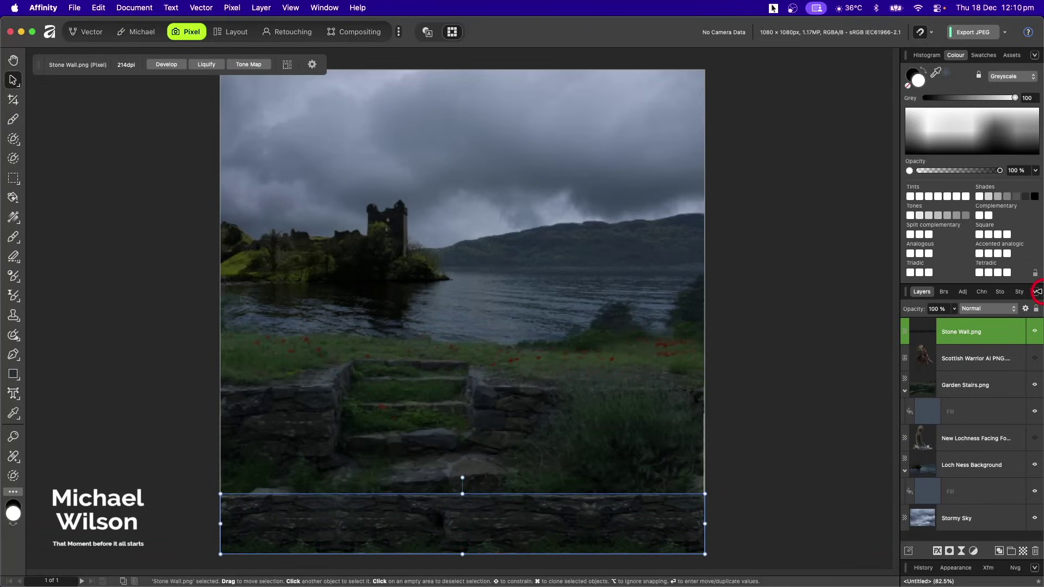
# - Duplicate the stone wall, move the copy up over the loch, and mask the lower wall
pyautogui.press('super+j')
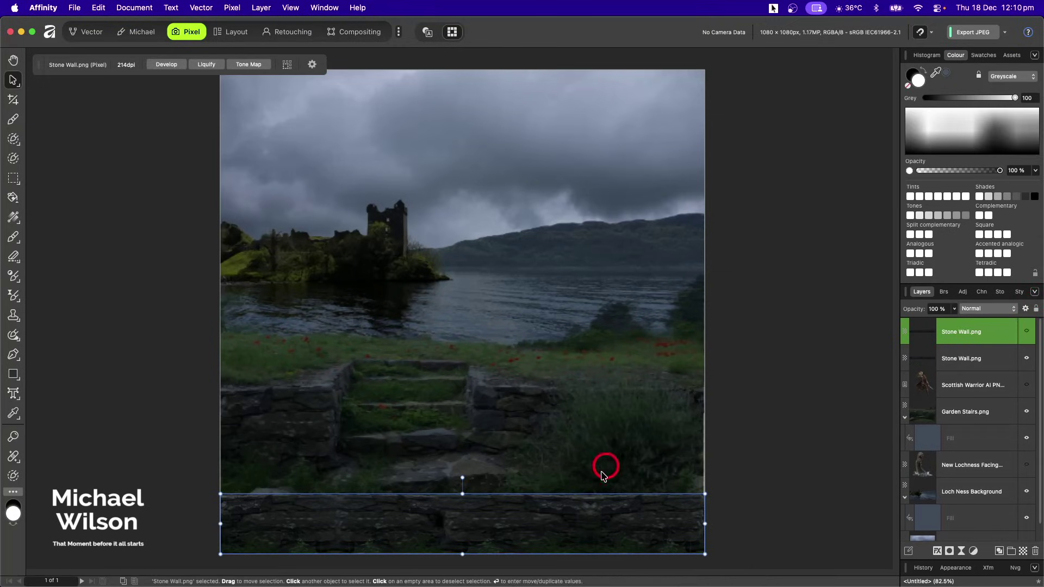
pyautogui.moveTo(583, 518); pyautogui.dragTo(587, 288)
pyautogui.click(1000, 358)
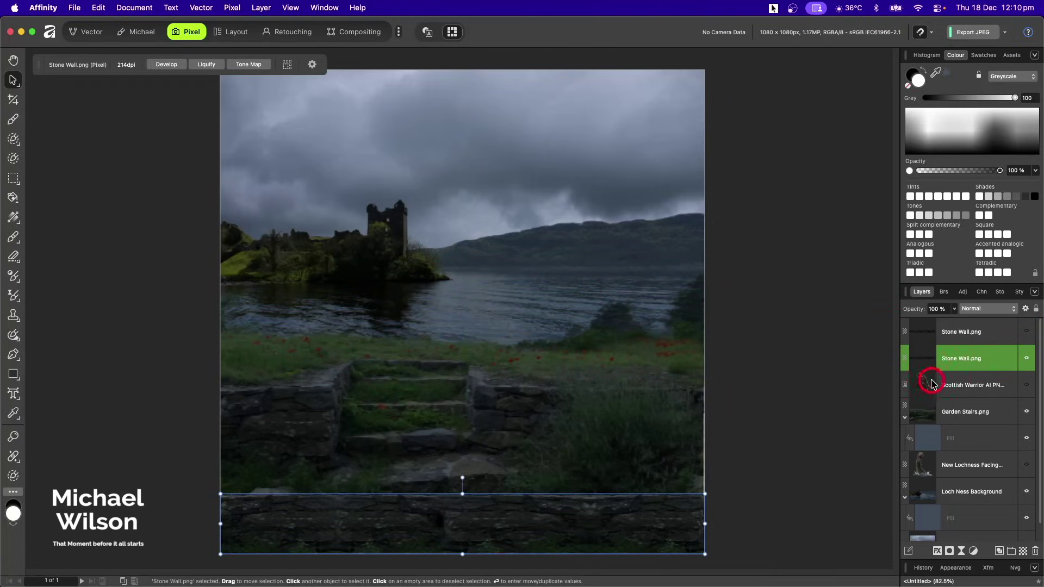
pyautogui.click(949, 550)
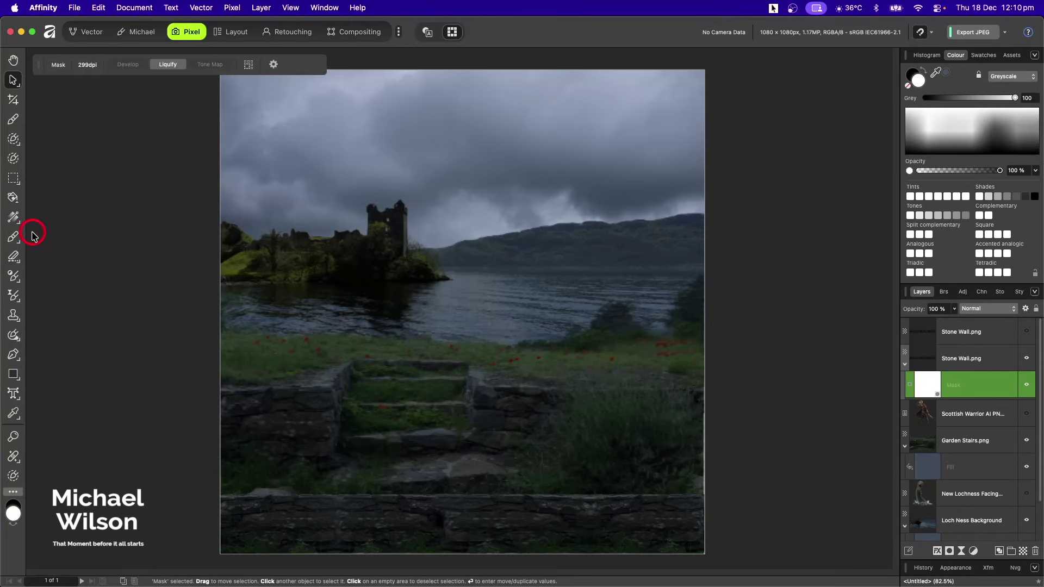
# - Paint black on the stone wall's mask to hide the wall over the lower-left rock
pyautogui.press('b')
pyautogui.press('x')
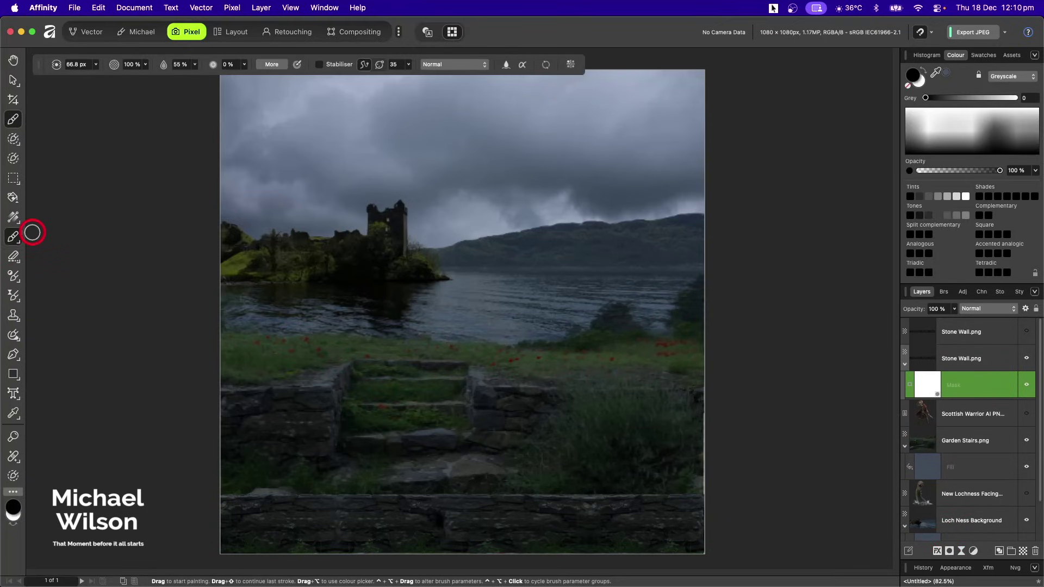
pyautogui.click(945, 294)
pyautogui.click(919, 292)
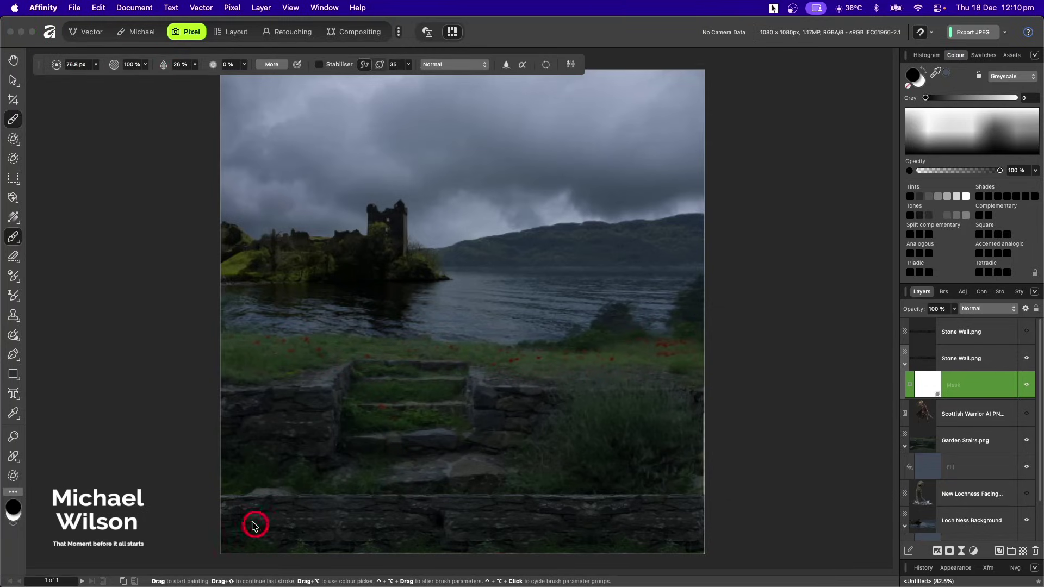
pyautogui.click(927, 362)
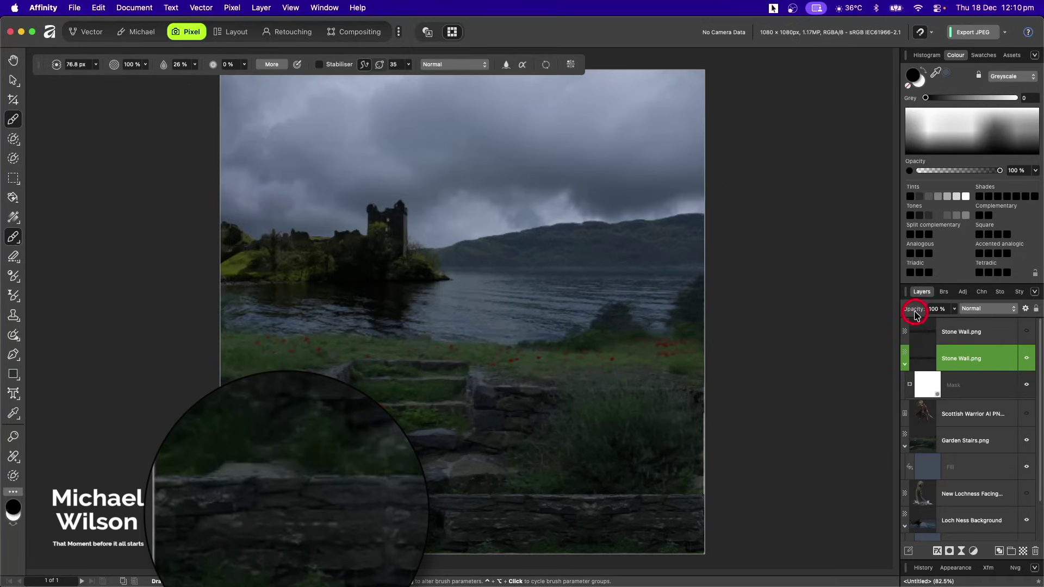
pyautogui.moveTo(892, 316); pyautogui.dragTo(883, 315)
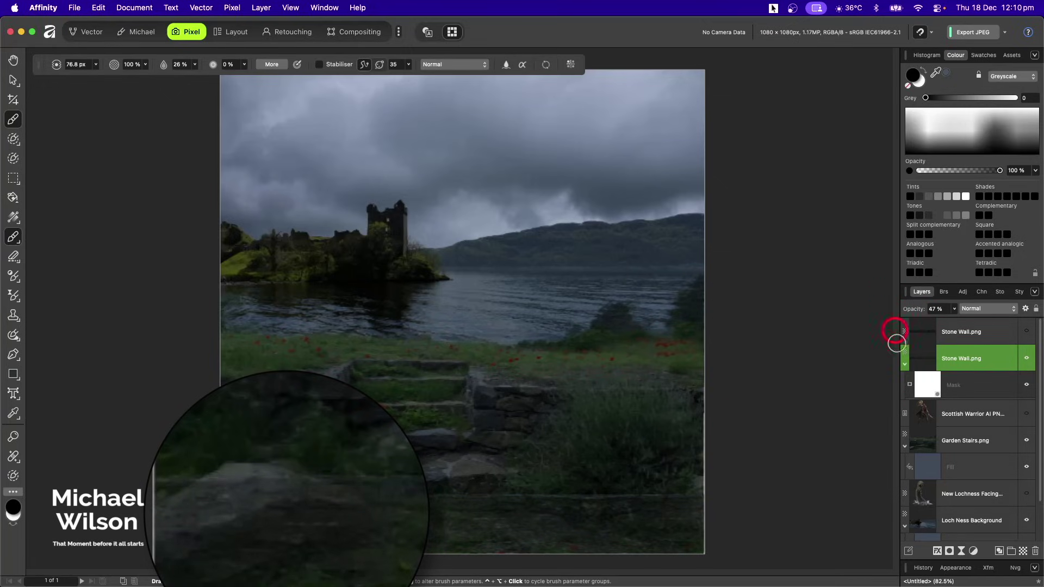
pyautogui.click(919, 391)
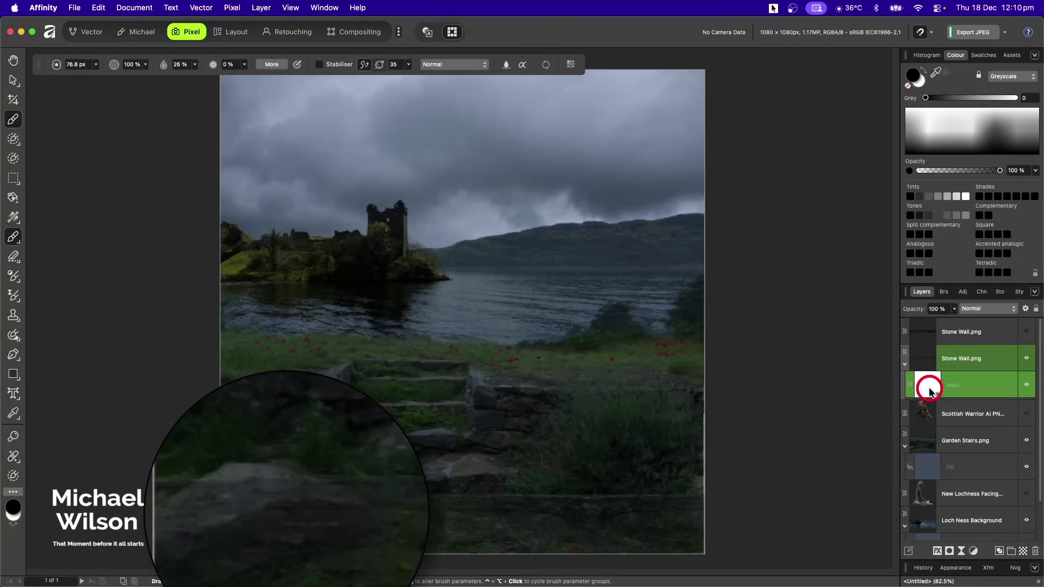
pyautogui.moveTo(270, 521)
pyautogui.mouseDown()
pyautogui.moveTo(248, 499)
pyautogui.moveTo(230, 527)
pyautogui.moveTo(262, 527)
pyautogui.moveTo(269, 511)
pyautogui.moveTo(323, 521)
pyautogui.moveTo(273, 538)
pyautogui.moveTo(273, 514)
pyautogui.moveTo(257, 509)
pyautogui.moveTo(283, 530)
pyautogui.moveTo(296, 502)
pyautogui.moveTo(265, 540)
pyautogui.moveTo(259, 517)
pyautogui.moveTo(237, 541)
pyautogui.moveTo(306, 529)
pyautogui.moveTo(252, 541)
pyautogui.moveTo(290, 507)
pyautogui.moveTo(274, 525)
pyautogui.moveTo(242, 514)
pyautogui.mouseUp()
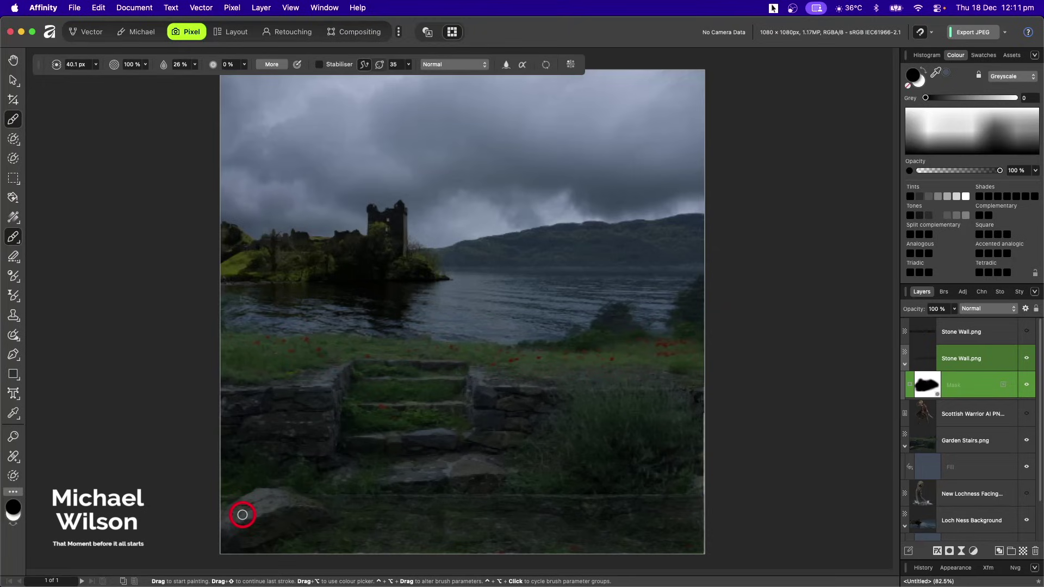
pyautogui.press('x')
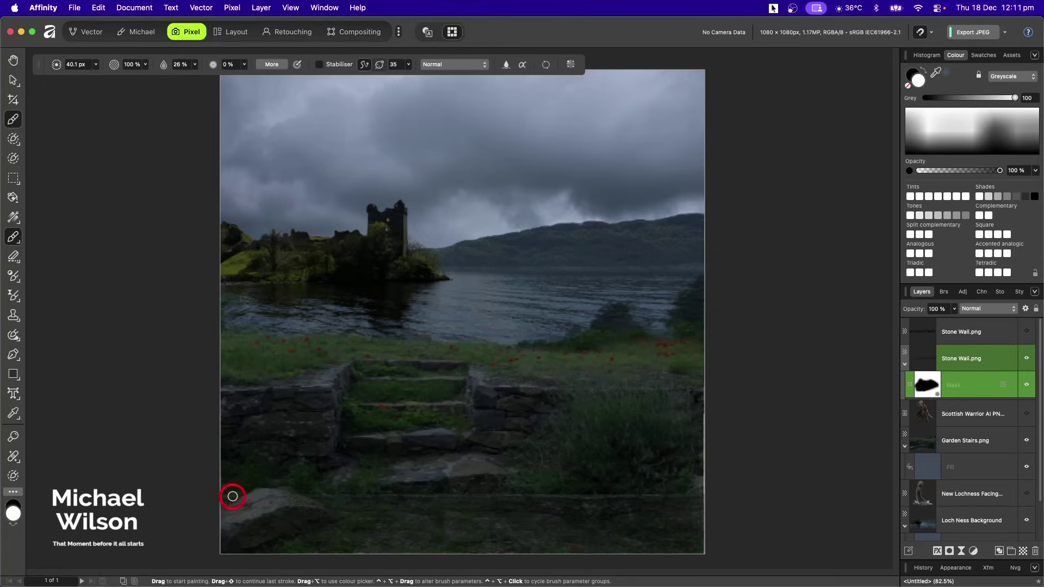
# - Paint the mask around the rock and along the foot of the steps, then enlarge the brush
pyautogui.moveTo(233, 496); pyautogui.dragTo(235, 485)
pyautogui.moveTo(326, 492)
pyautogui.mouseDown()
pyautogui.moveTo(359, 477)
pyautogui.moveTo(330, 500)
pyautogui.moveTo(212, 491)
pyautogui.moveTo(219, 546)
pyautogui.moveTo(255, 538)
pyautogui.moveTo(235, 545)
pyautogui.moveTo(323, 481)
pyautogui.moveTo(273, 527)
pyautogui.moveTo(298, 517)
pyautogui.moveTo(251, 546)
pyautogui.moveTo(667, 498)
pyautogui.moveTo(645, 501)
pyautogui.moveTo(614, 539)
pyautogui.moveTo(621, 503)
pyautogui.moveTo(610, 495)
pyautogui.moveTo(591, 500)
pyautogui.moveTo(664, 497)
pyautogui.moveTo(649, 540)
pyautogui.moveTo(595, 506)
pyautogui.moveTo(607, 539)
pyautogui.moveTo(650, 538)
pyautogui.moveTo(667, 520)
pyautogui.moveTo(690, 521)
pyautogui.moveTo(694, 539)
pyautogui.moveTo(683, 544)
pyautogui.moveTo(694, 521)
pyautogui.moveTo(647, 490)
pyautogui.moveTo(601, 492)
pyautogui.moveTo(522, 549)
pyautogui.moveTo(677, 546)
pyautogui.moveTo(460, 551)
pyautogui.moveTo(609, 540)
pyautogui.moveTo(644, 510)
pyautogui.moveTo(676, 504)
pyautogui.moveTo(606, 490)
pyautogui.moveTo(618, 545)
pyautogui.moveTo(949, 373)
pyautogui.moveTo(935, 359)
pyautogui.moveTo(967, 354)
pyautogui.moveTo(917, 312)
pyautogui.moveTo(963, 315)
pyautogui.mouseUp()
pyautogui.press('x')
pyautogui.press(']')
pyautogui.press(']')
pyautogui.press(']')
pyautogui.press(']')
pyautogui.press(']')
pyautogui.press(']')
pyautogui.press(']')
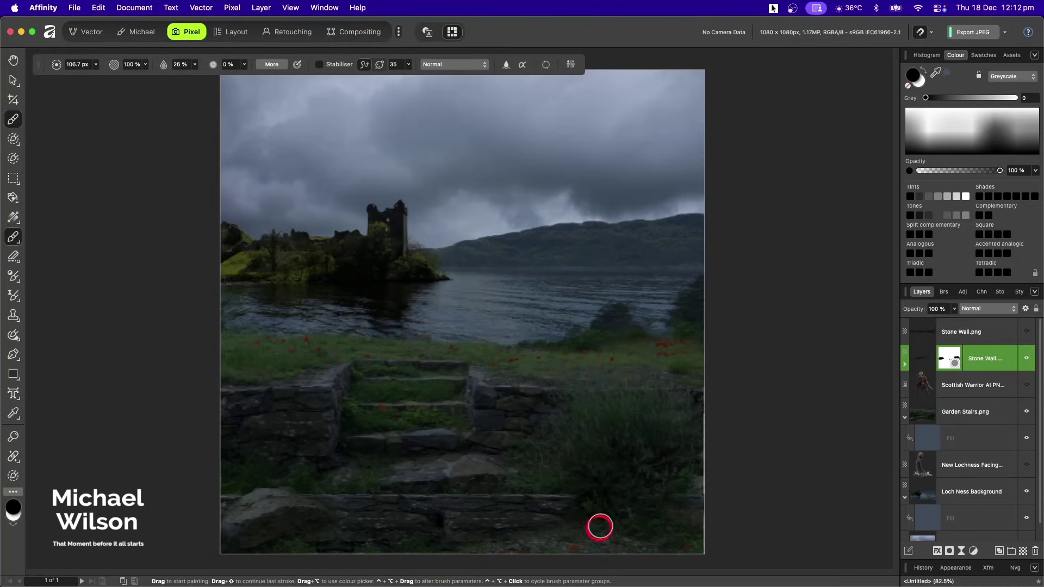
# - Collapse the Stone Wall, Garden Stairs and Loch Ness Background layers and show the top Stone Wall.png copy
pyautogui.click(906, 363)
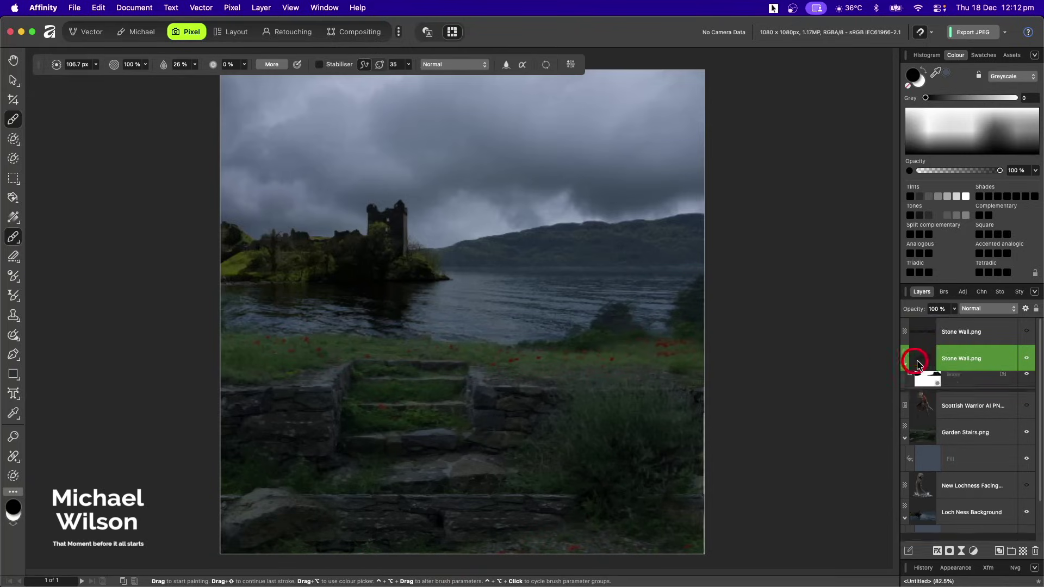
pyautogui.click(933, 380)
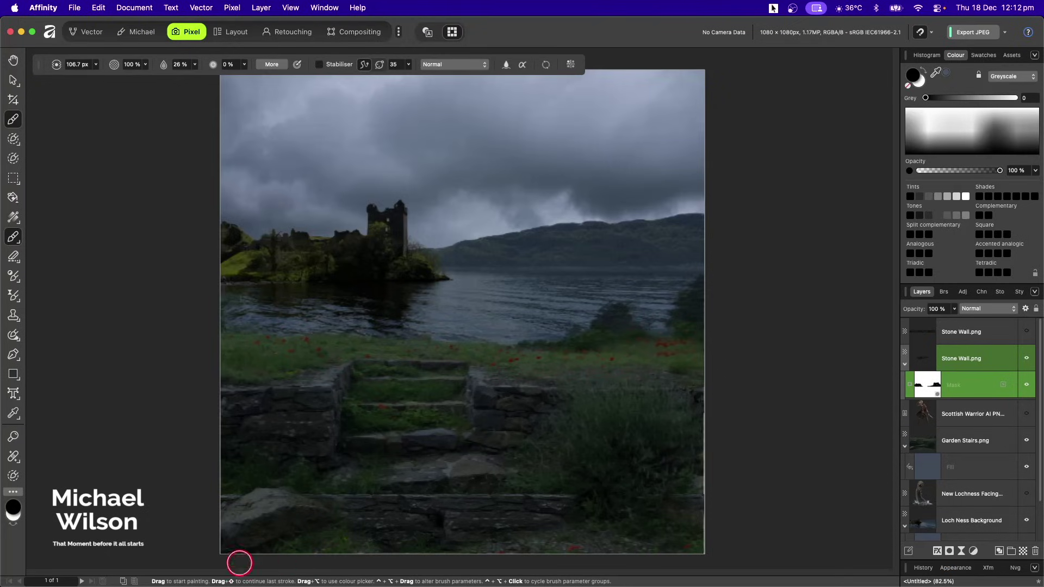
pyautogui.click(905, 364)
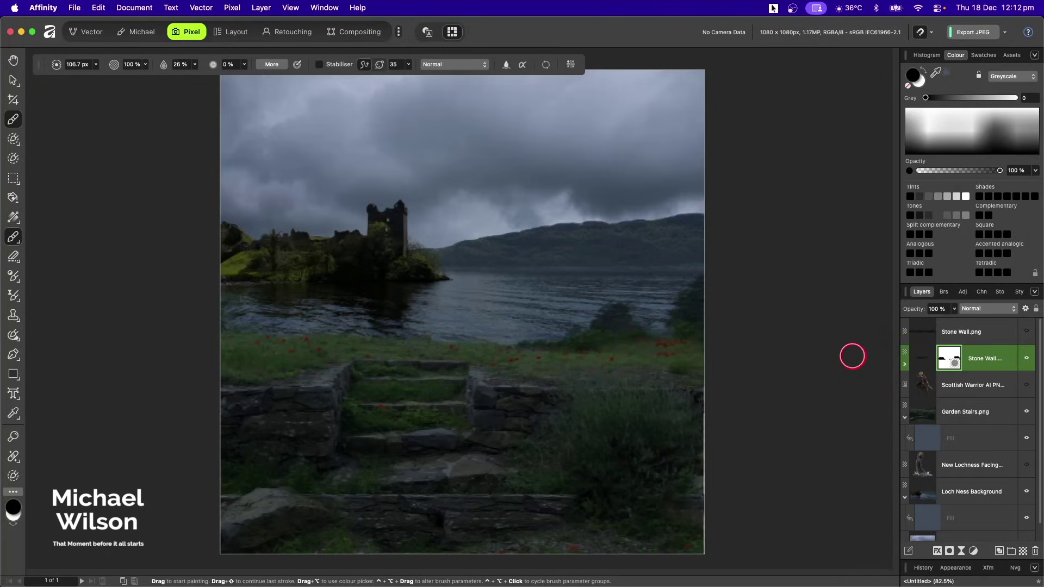
pyautogui.click(905, 417)
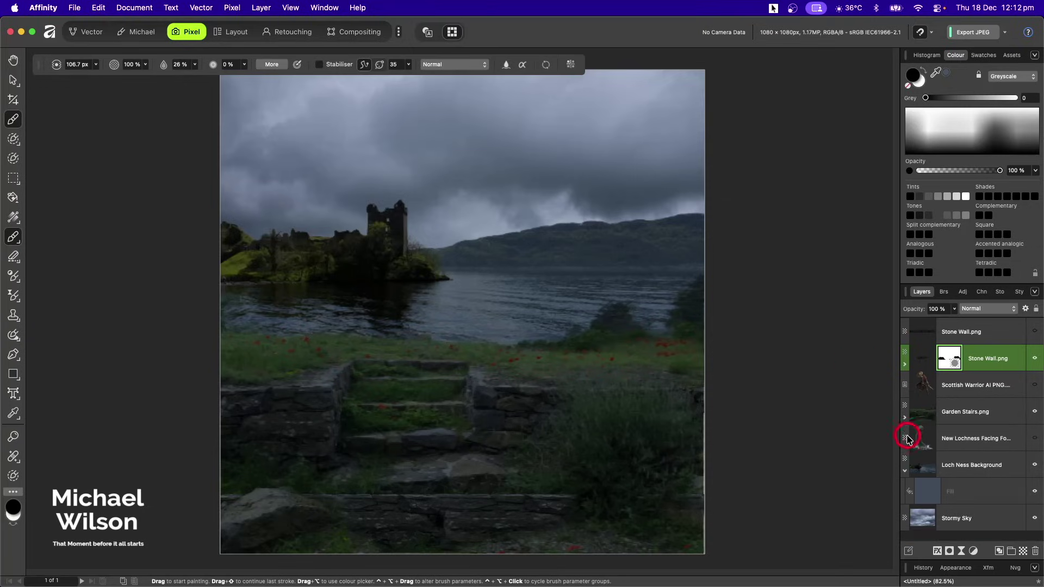
pyautogui.click(905, 471)
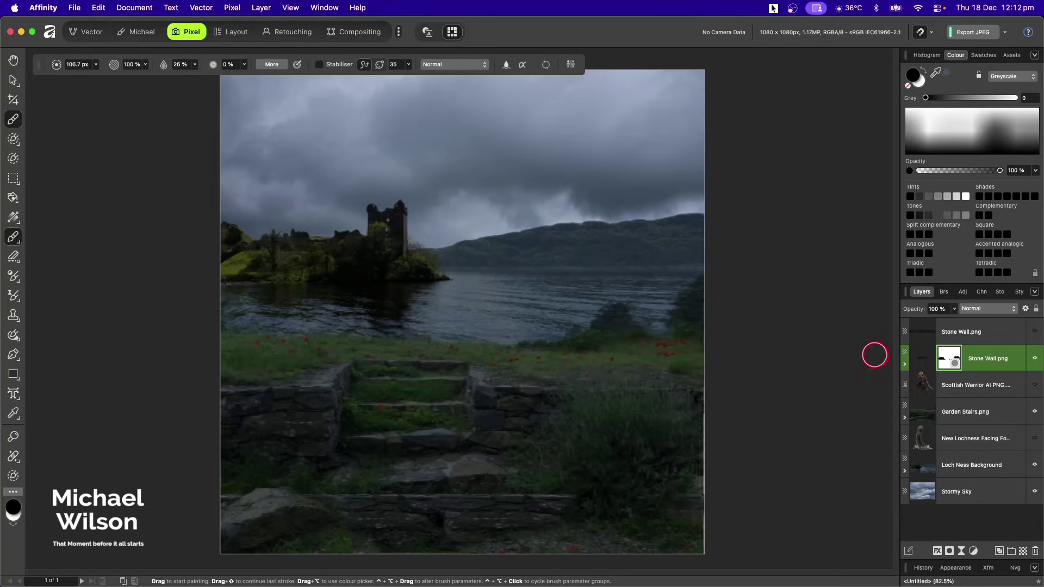
pyautogui.click(1035, 333)
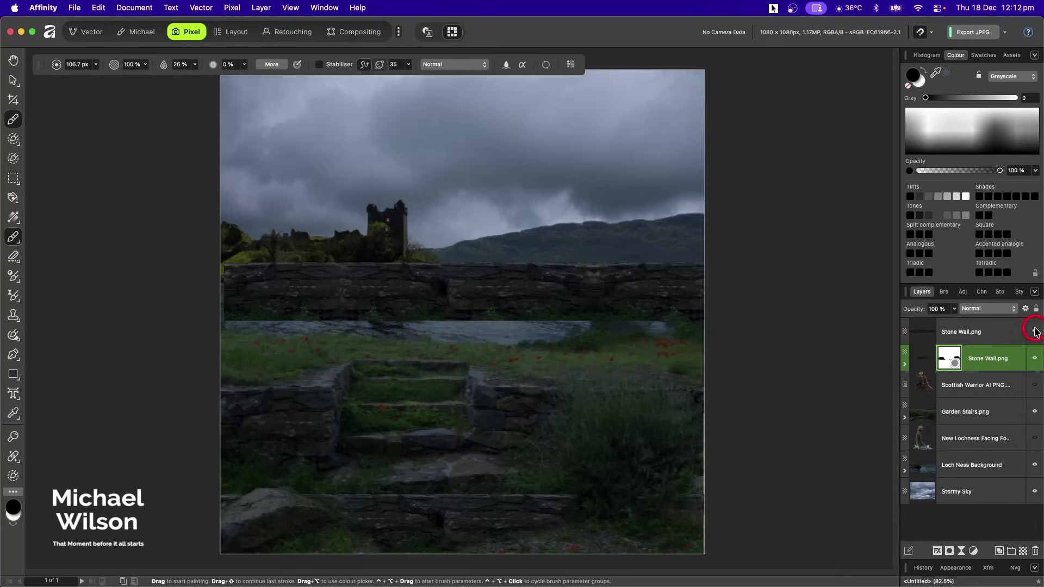
# - Move the top Stone Wall.png copy down over the loch
pyautogui.click(989, 338)
pyautogui.moveTo(988, 338); pyautogui.dragTo(962, 331)
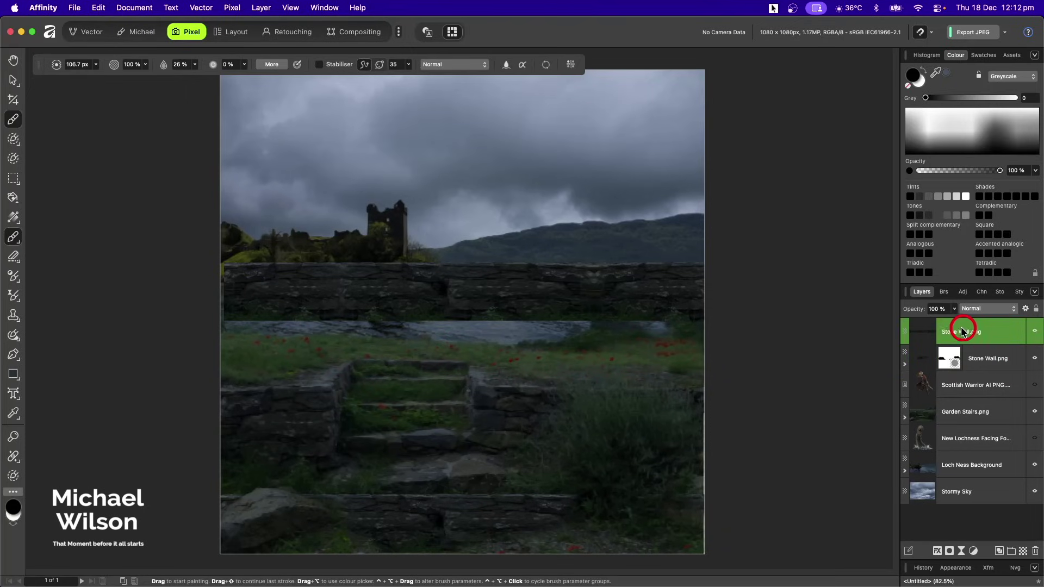
pyautogui.click(14, 80)
pyautogui.moveTo(634, 288)
pyautogui.mouseDown()
pyautogui.moveTo(634, 324)
pyautogui.moveTo(636, 308)
pyautogui.mouseUp()
# - Place Stone Wall.png below Garden Stairs.png and lower it to a strip along the shore
pyautogui.click(973, 342)
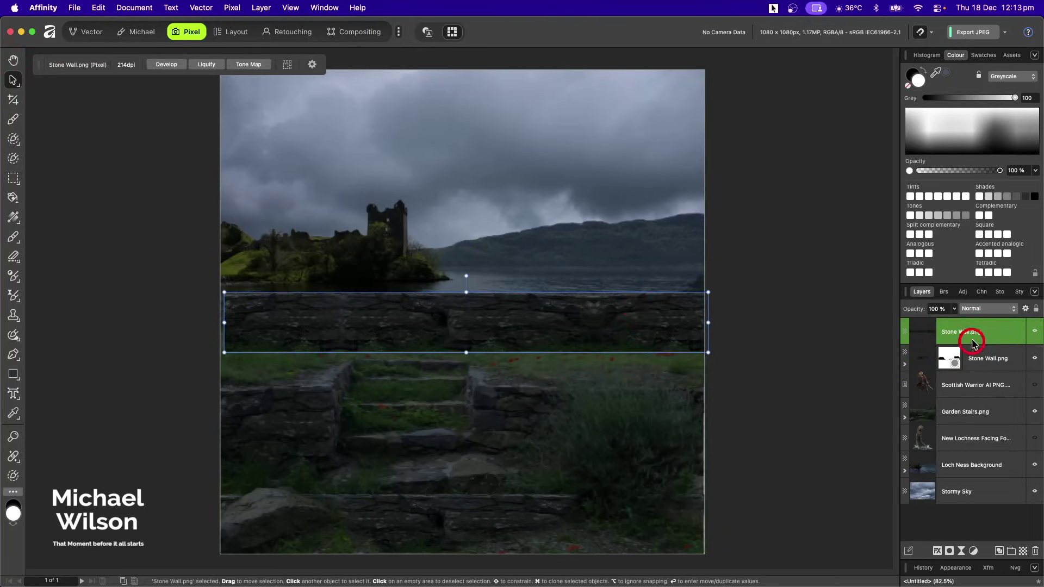
pyautogui.moveTo(973, 340); pyautogui.dragTo(962, 409)
pyautogui.moveTo(648, 310); pyautogui.dragTo(648, 343)
pyautogui.click(526, 391)
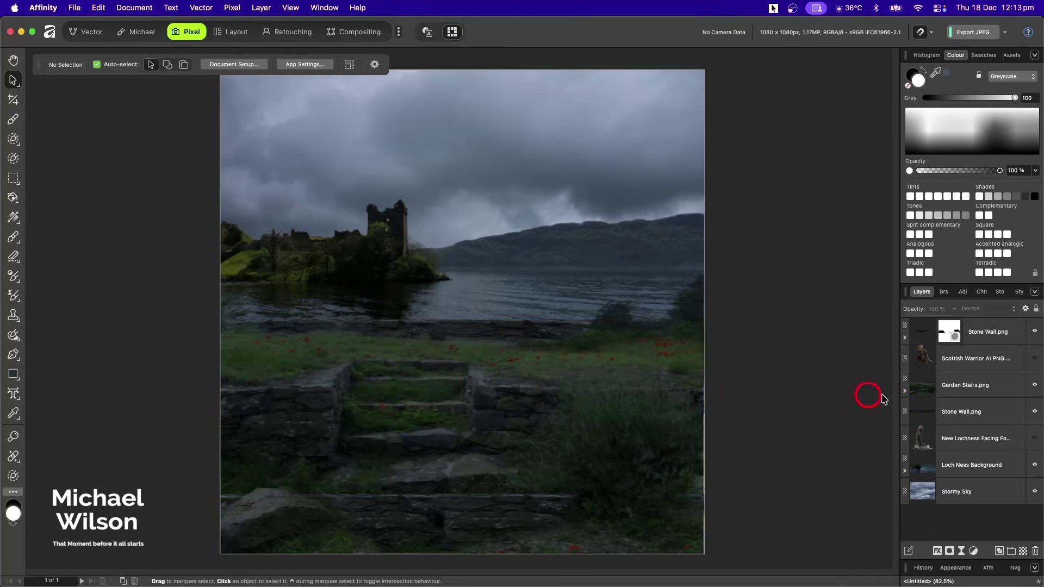
# - Mask Garden Stairs.png, painting black over its top edge, then show the New Lochness layer
pyautogui.click(967, 393)
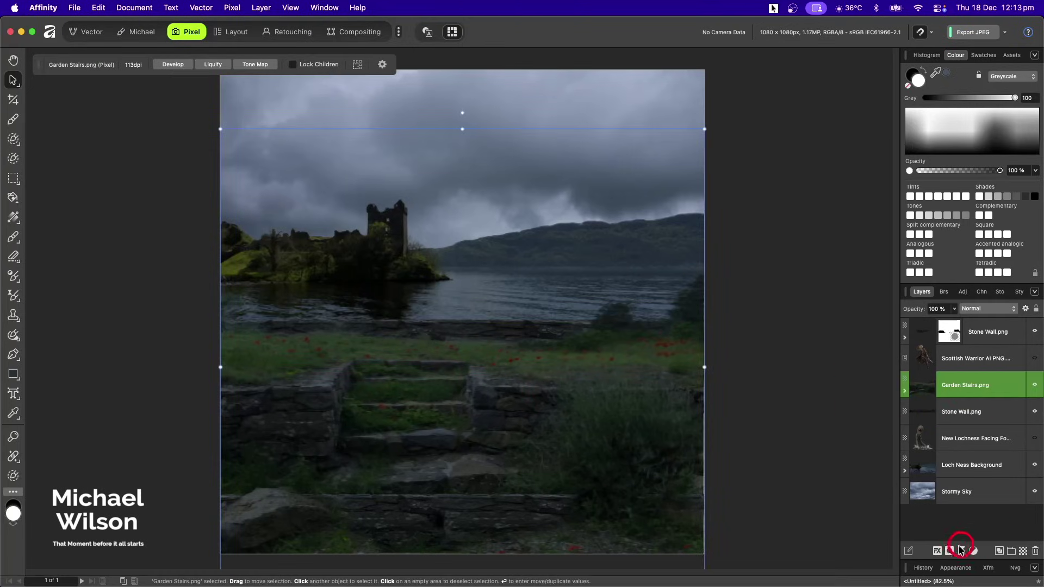
pyautogui.click(950, 552)
pyautogui.click(947, 387)
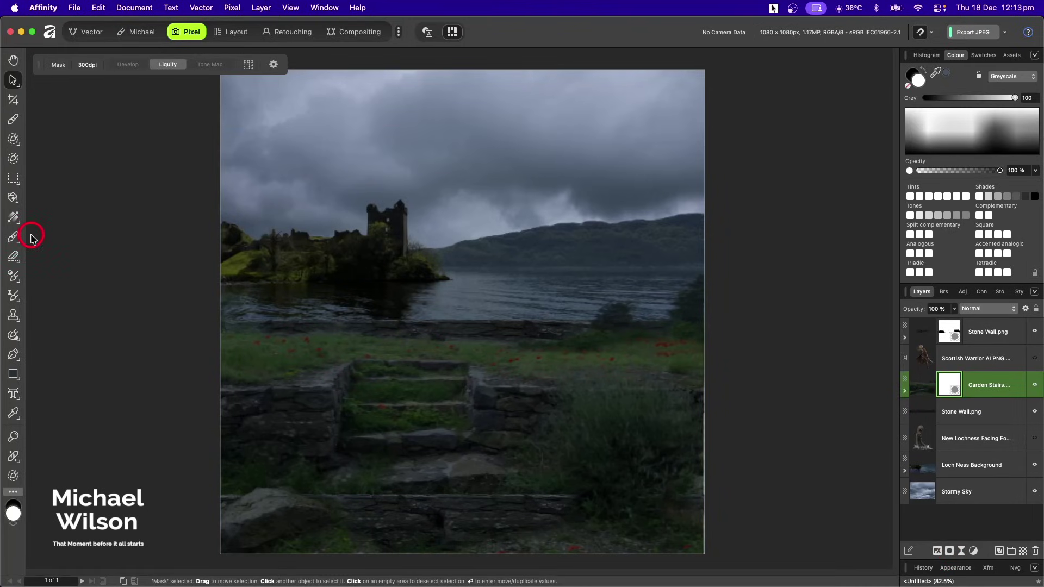
pyautogui.click(14, 237)
pyautogui.press('x')
pyautogui.moveTo(525, 339); pyautogui.dragTo(226, 337)
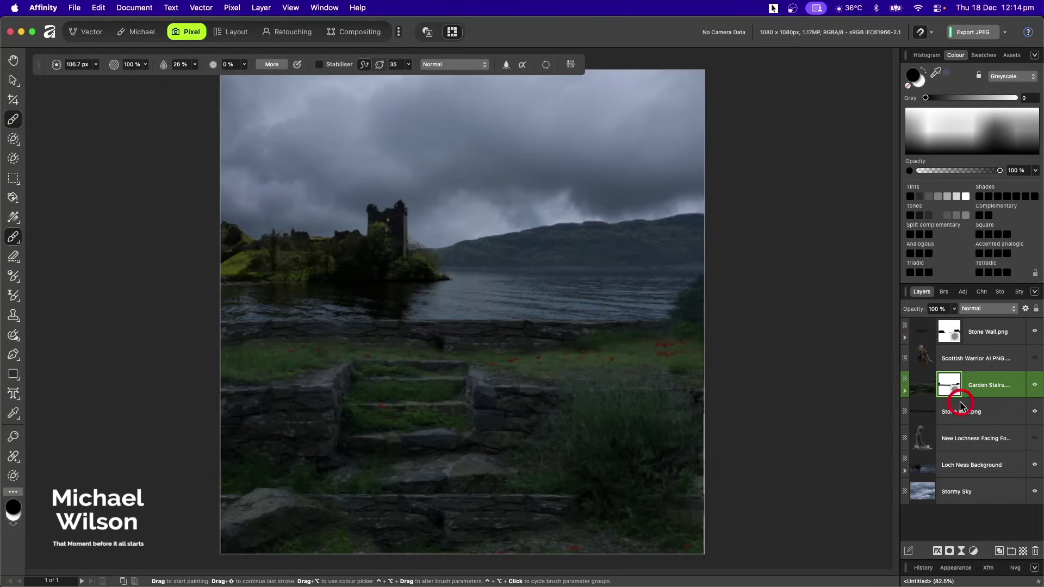
pyautogui.click(1035, 440)
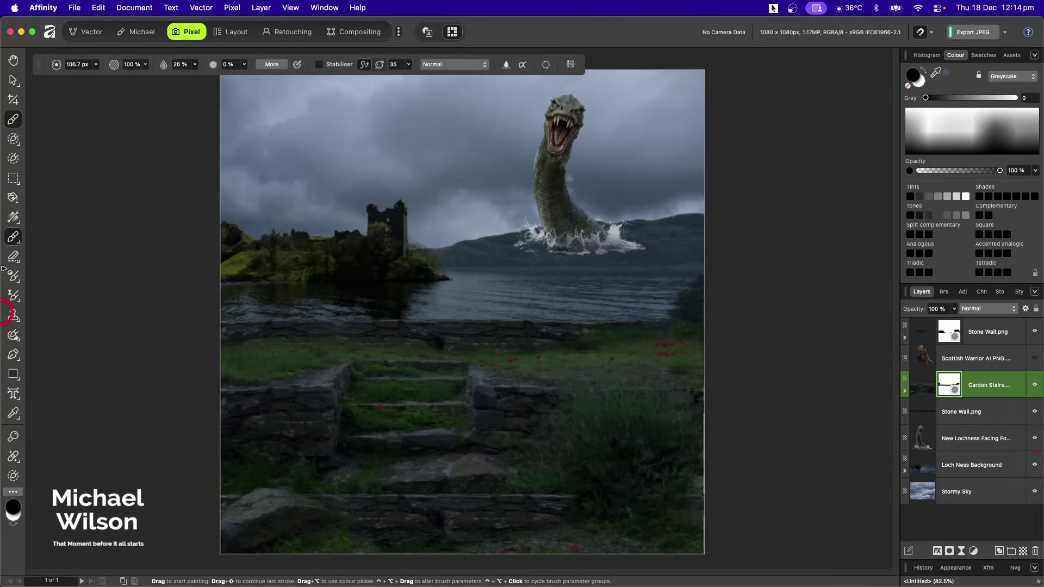
# - Move the New Lochness monster down into the loch and scale it up near the castle
pyautogui.click(13, 79)
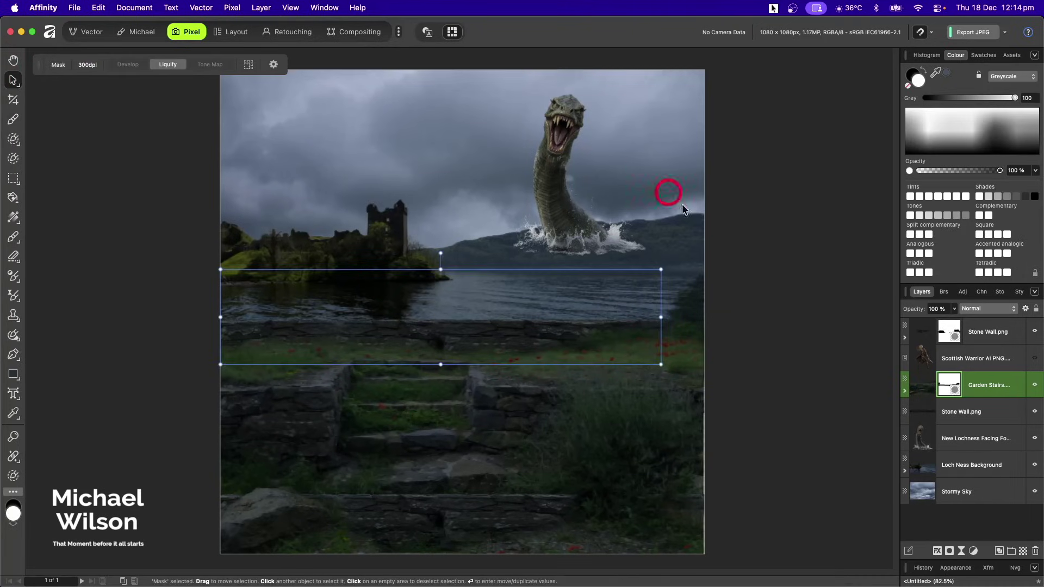
pyautogui.click(972, 437)
pyautogui.moveTo(667, 212); pyautogui.dragTo(495, 282)
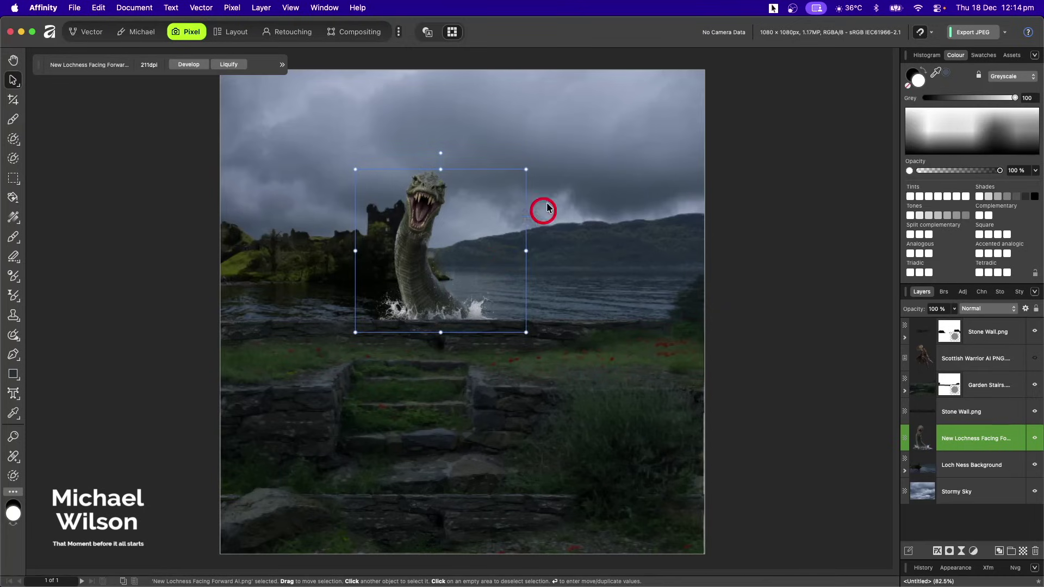
pyautogui.moveTo(525, 170); pyautogui.dragTo(632, 76)
pyautogui.moveTo(555, 222); pyautogui.dragTo(541, 231)
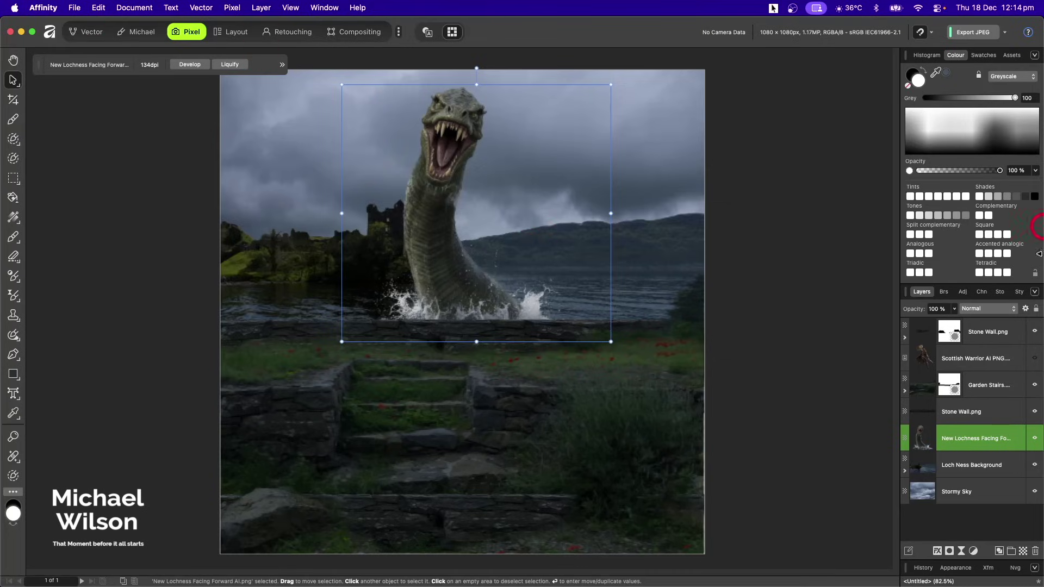
pyautogui.click(905, 471)
pyautogui.click(923, 491)
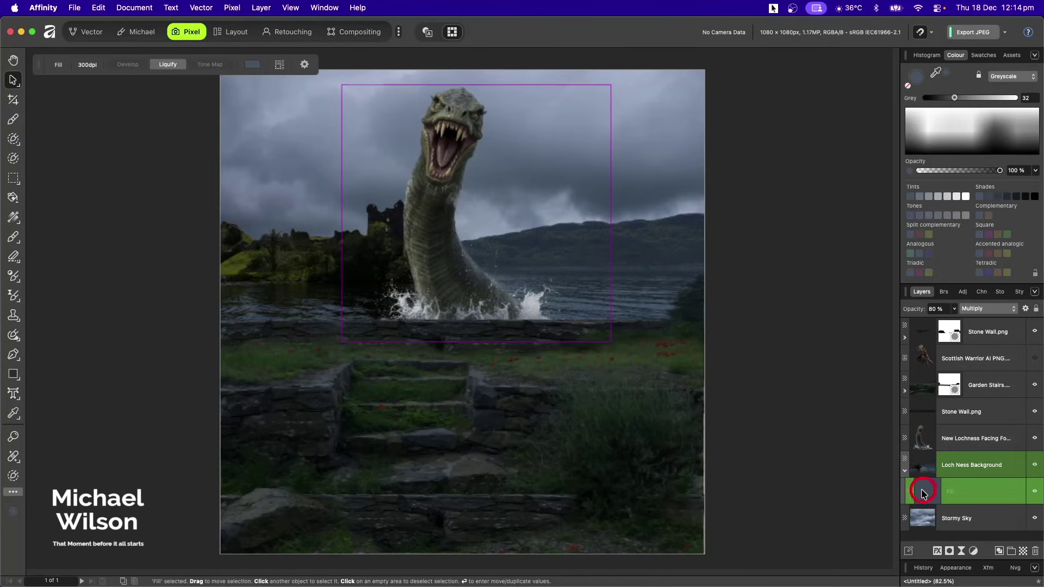
# - Nest the background's Fill layer inside New Lochness and add an Overlay pixel layer above it
pyautogui.moveTo(923, 491); pyautogui.dragTo(994, 437)
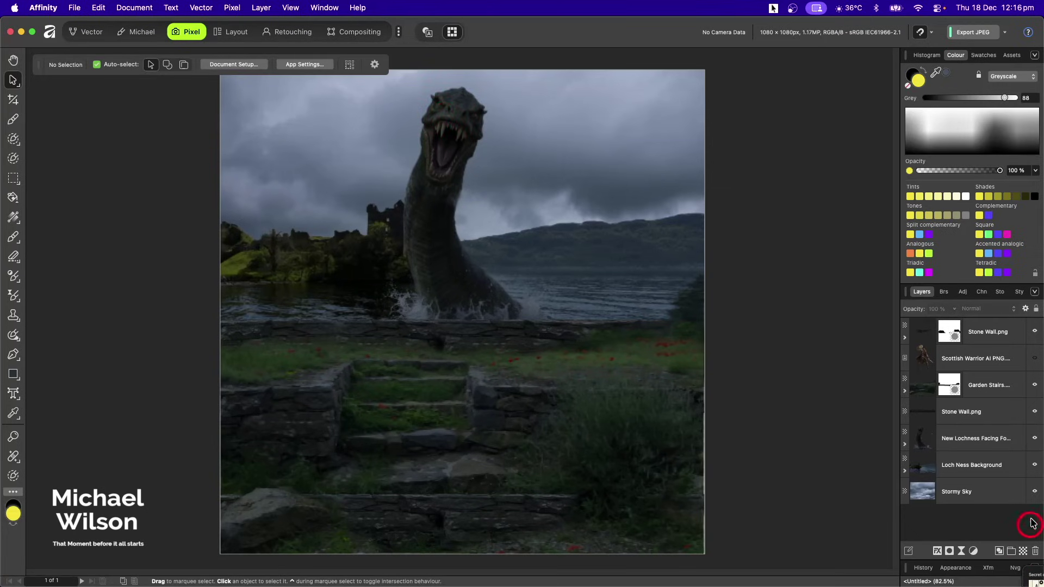
pyautogui.click(964, 443)
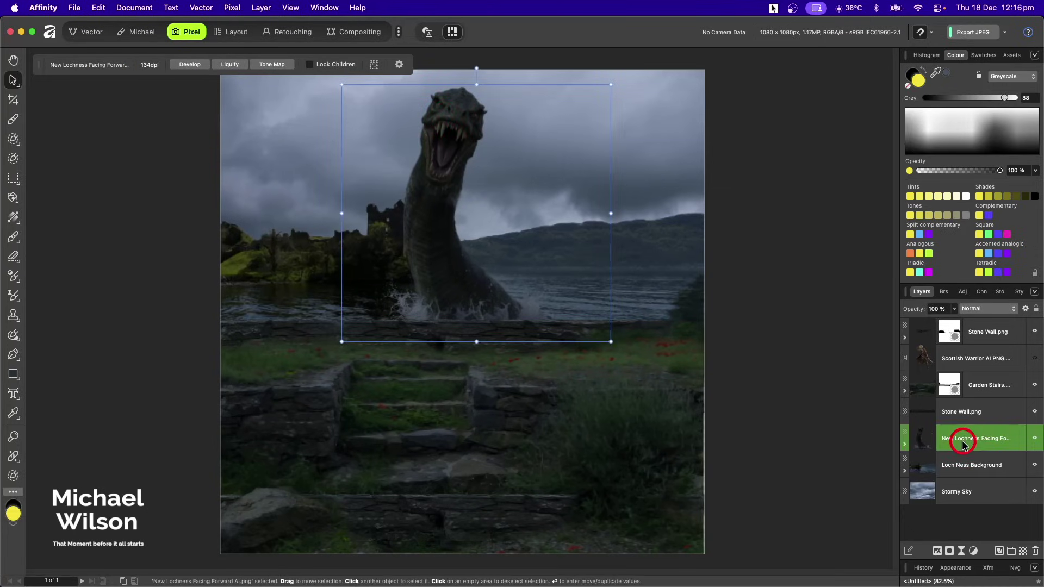
pyautogui.click(1023, 552)
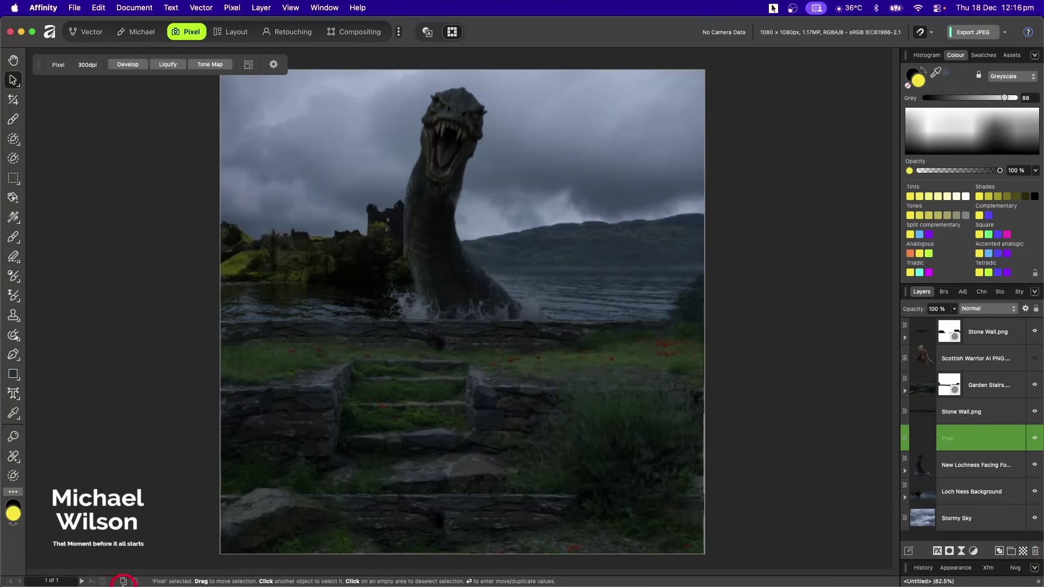
pyautogui.click(987, 314)
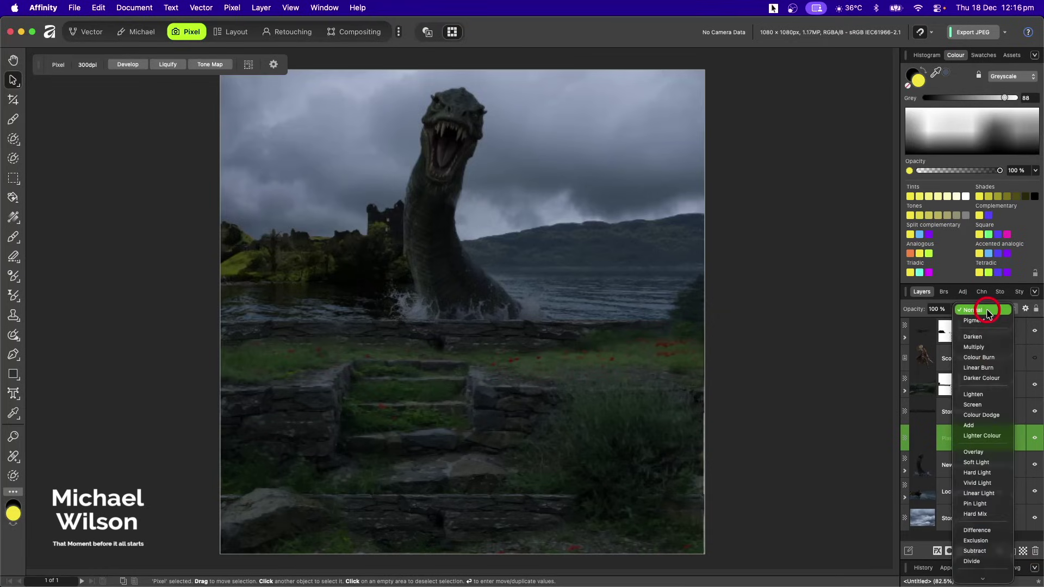
pyautogui.click(985, 452)
pyautogui.click(917, 82)
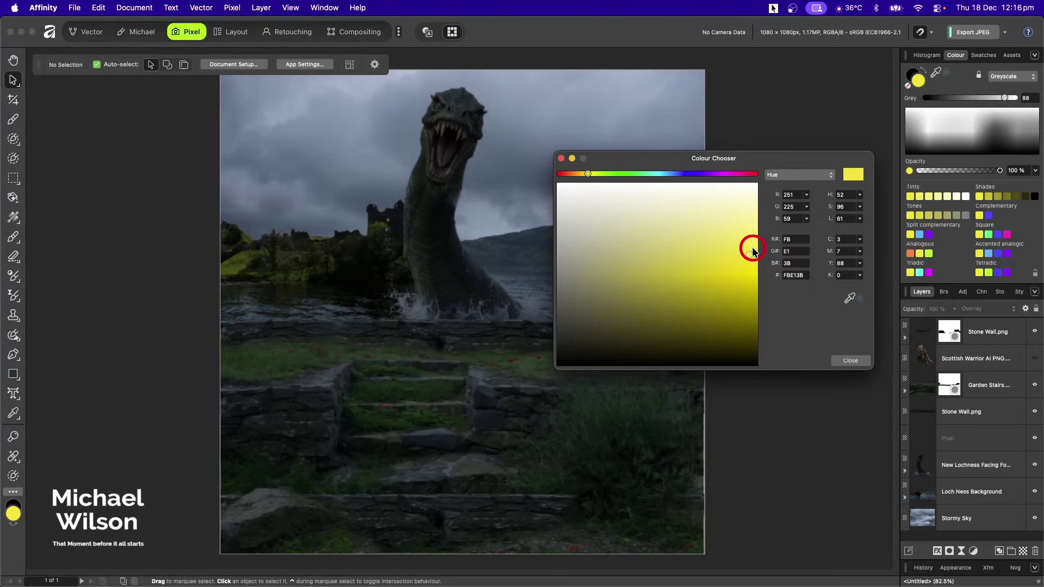
# - Choose yellow and the 256 px Round Light Brush, shrinking it to about 50 px
pyautogui.click(444, 124)
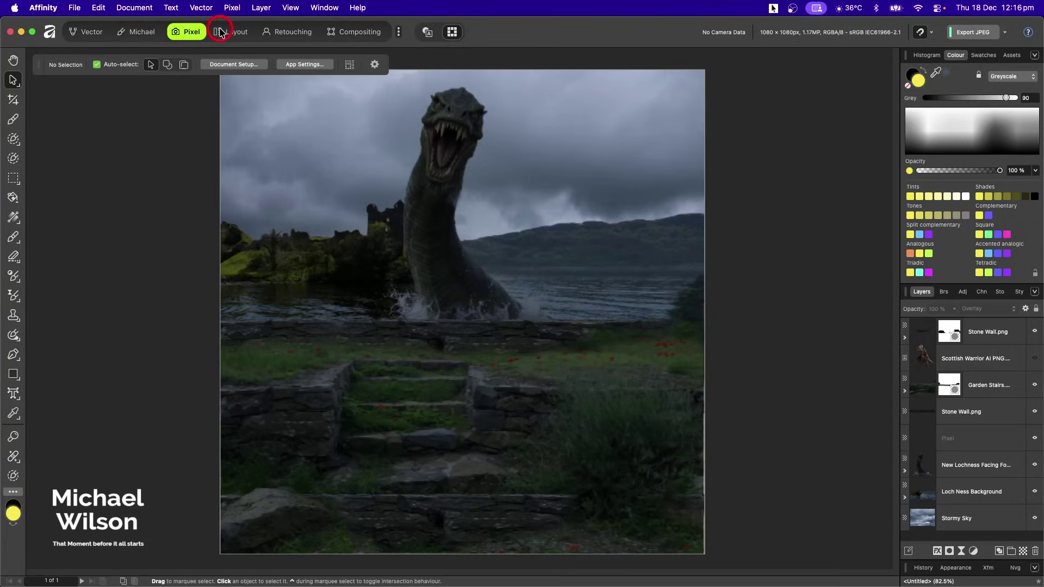
pyautogui.moveTo(483, 100); pyautogui.dragTo(466, 246)
pyautogui.scroll(5, 457, 256)
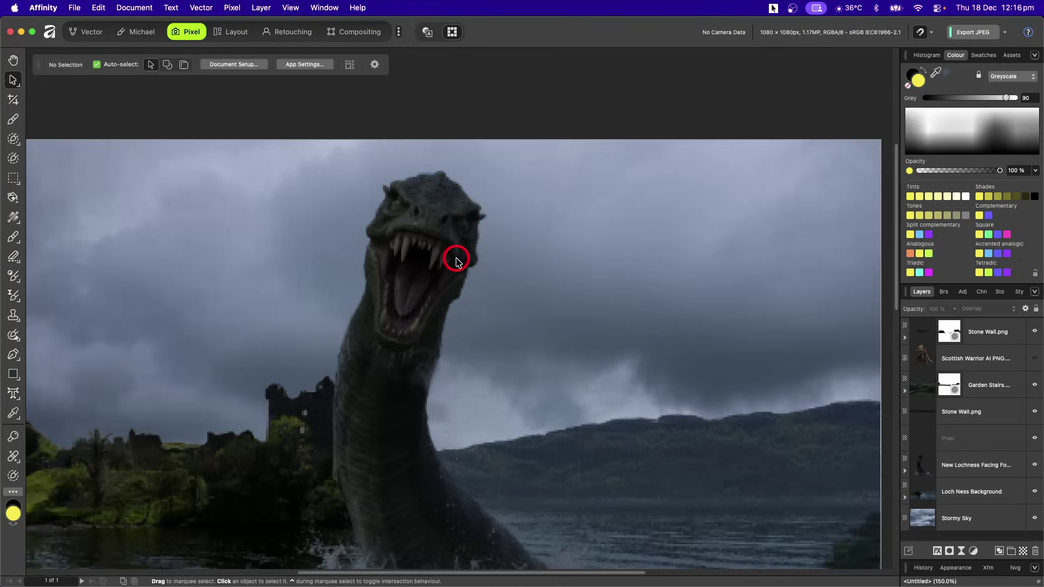
pyautogui.scroll(3, 456, 261)
pyautogui.click(944, 292)
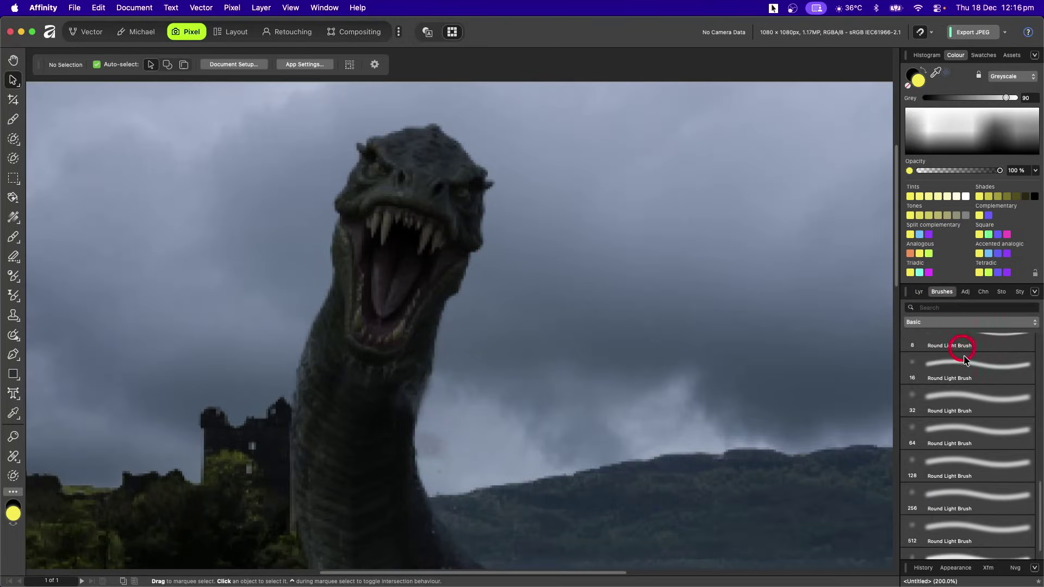
pyautogui.scroll(-1, 966, 392)
pyautogui.click(968, 478)
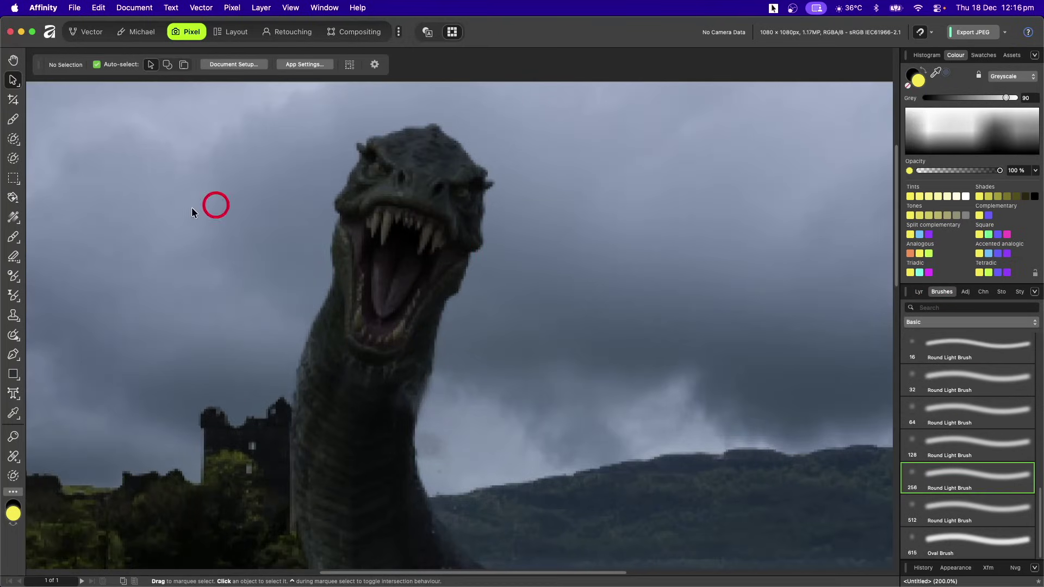
pyautogui.press('b')
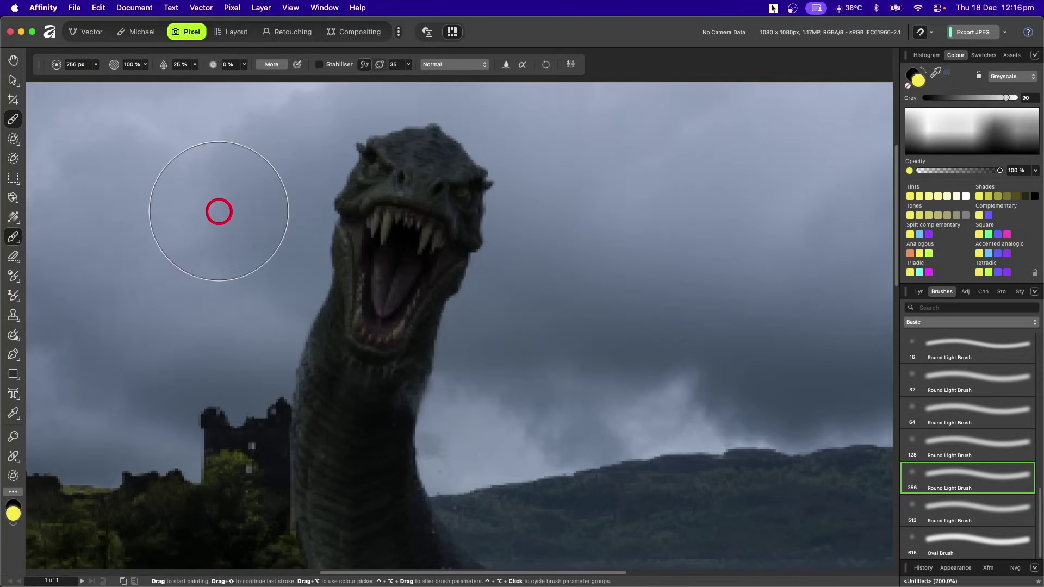
pyautogui.press('[')
pyautogui.press('[')
pyautogui.press('[')
pyautogui.press('[')
pyautogui.press('[')
pyautogui.press('[')
pyautogui.press('[')
pyautogui.press('[')
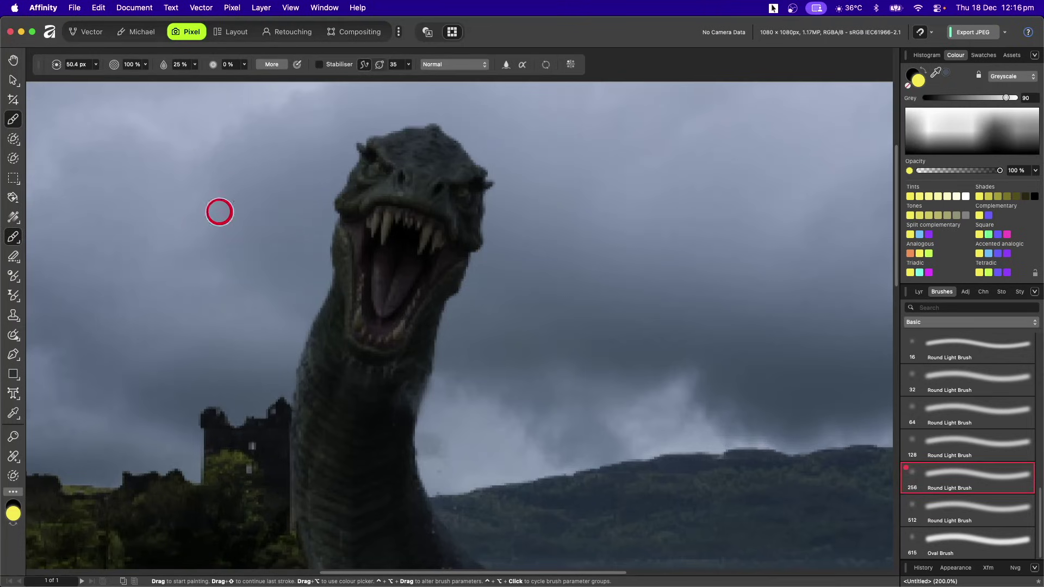
# - Paint yellow glows on both monster eyes with an 11.7 px brush on the Overlay layer
pyautogui.press('super+equal')
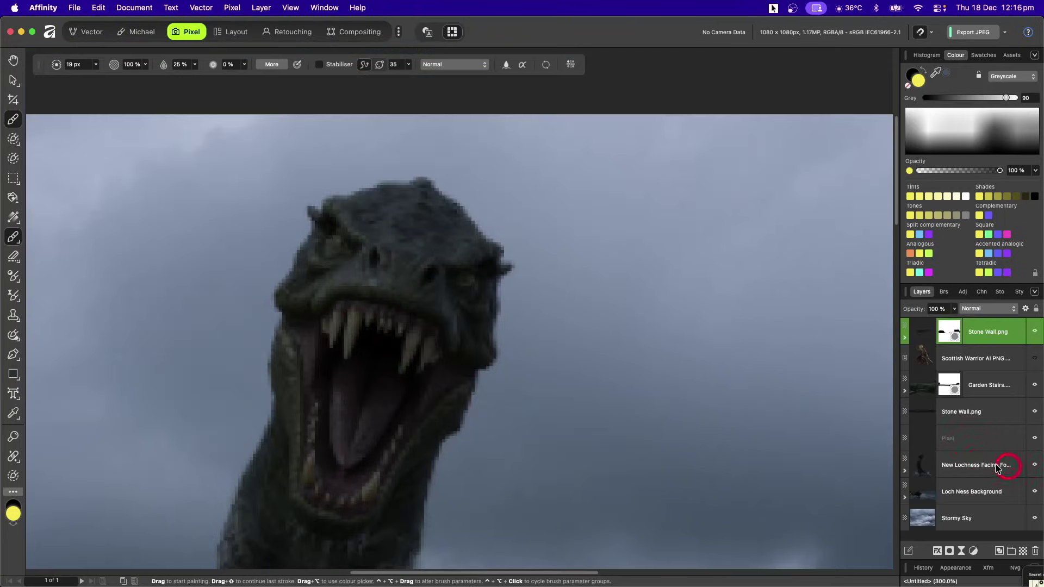
pyautogui.click(967, 436)
pyautogui.scroll(-11, 978, 309)
pyautogui.press('[')
pyautogui.press('[')
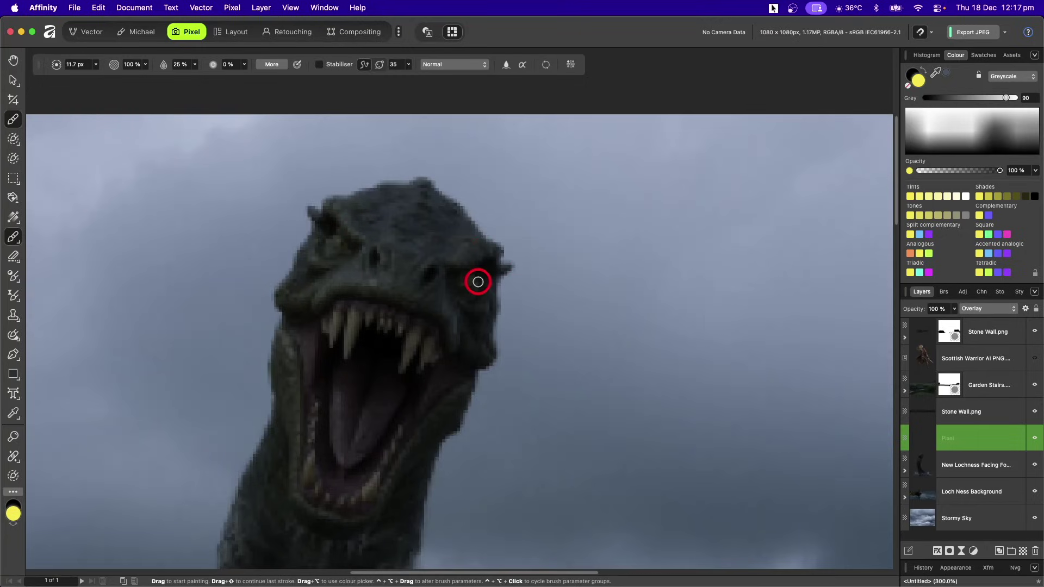
pyautogui.moveTo(472, 278); pyautogui.dragTo(468, 287)
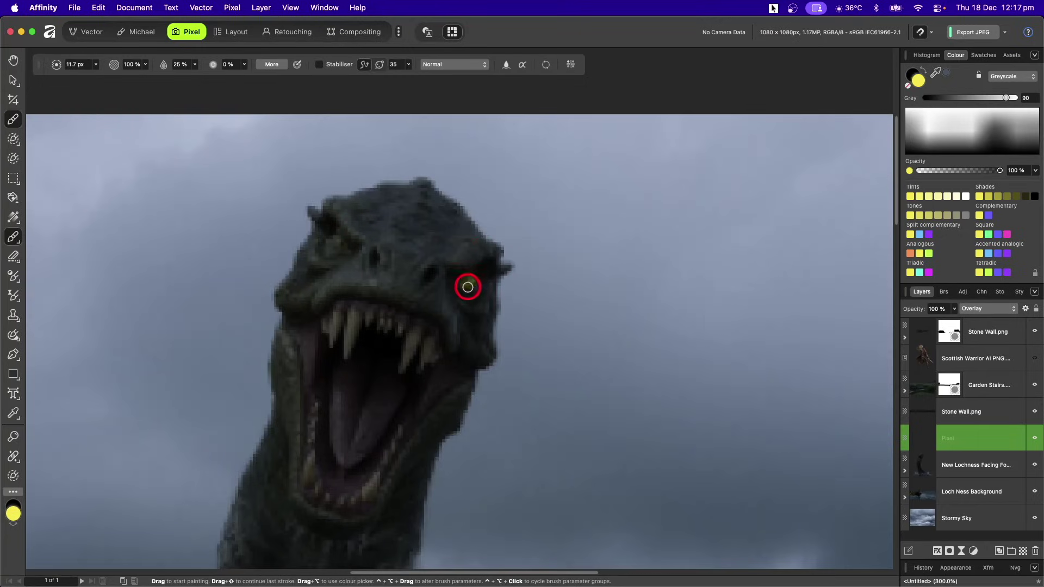
pyautogui.moveTo(333, 239); pyautogui.dragTo(329, 245)
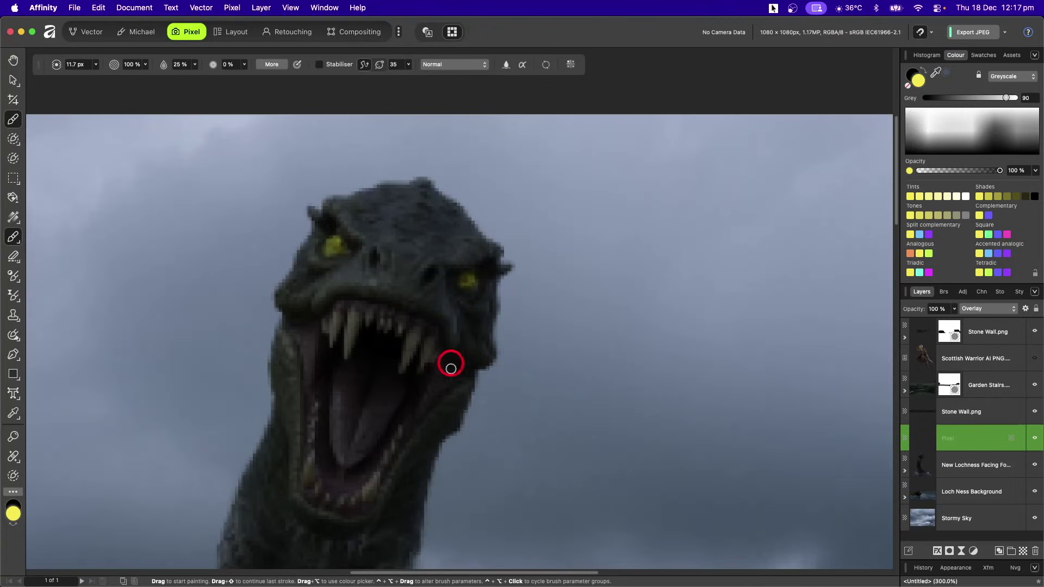
pyautogui.press('super+0')
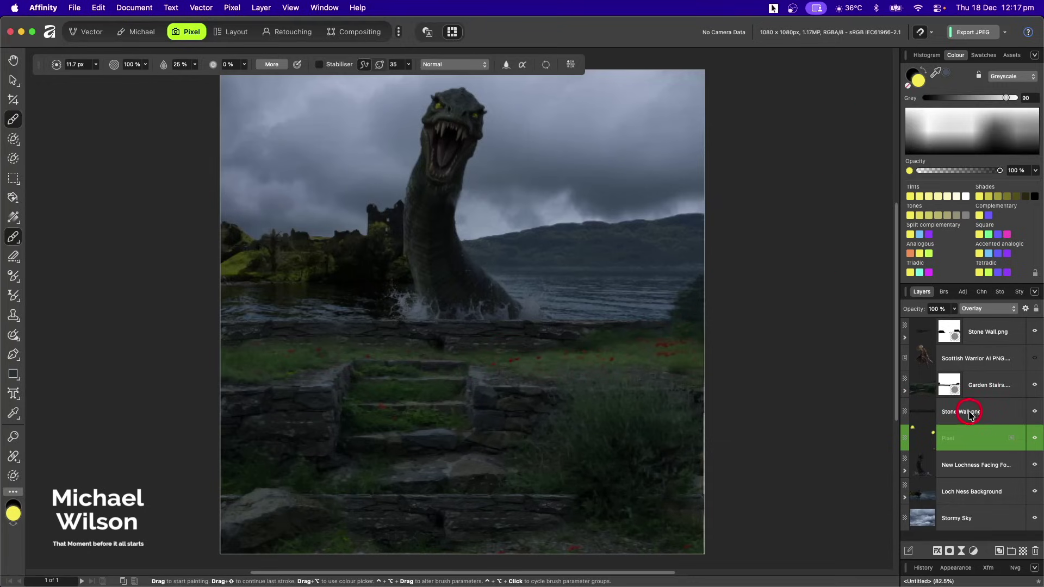
pyautogui.click(1024, 551)
# - Rename the eye layer 'eyes' and the new layer 'blood', setting blood's blend mode to Overlay
pyautogui.click(956, 466)
pyautogui.doubleClick(956, 468)
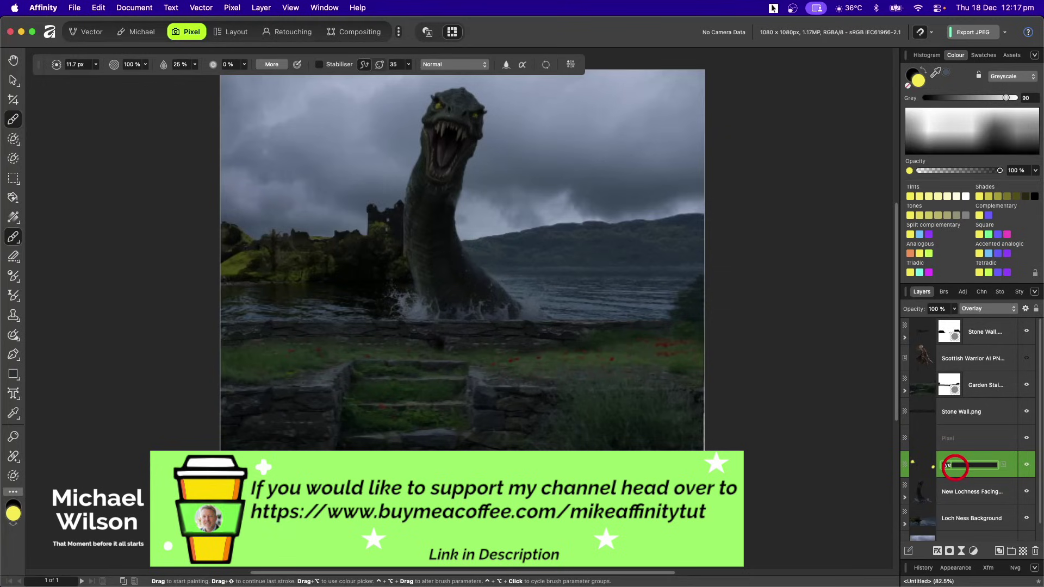
pyautogui.write('eyes')
pyautogui.press('Return')
pyautogui.doubleClick(947, 439)
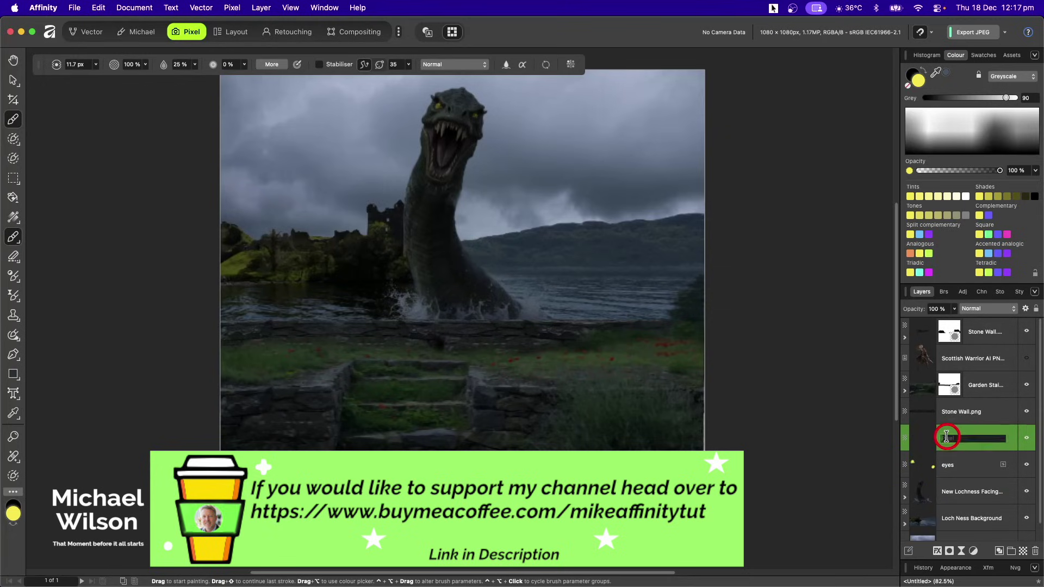
pyautogui.write('blood')
pyautogui.press('Return')
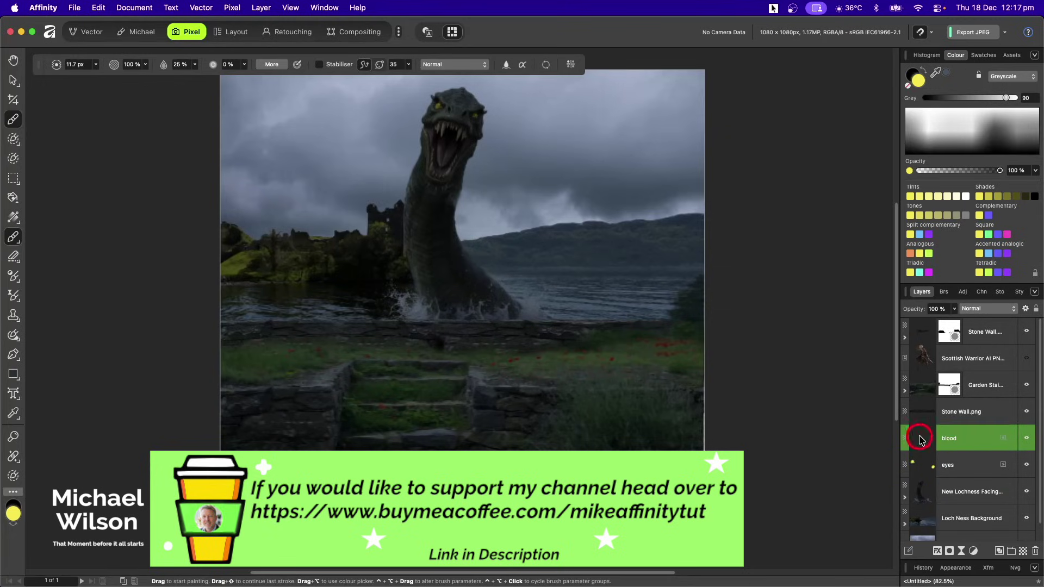
pyautogui.click(981, 311)
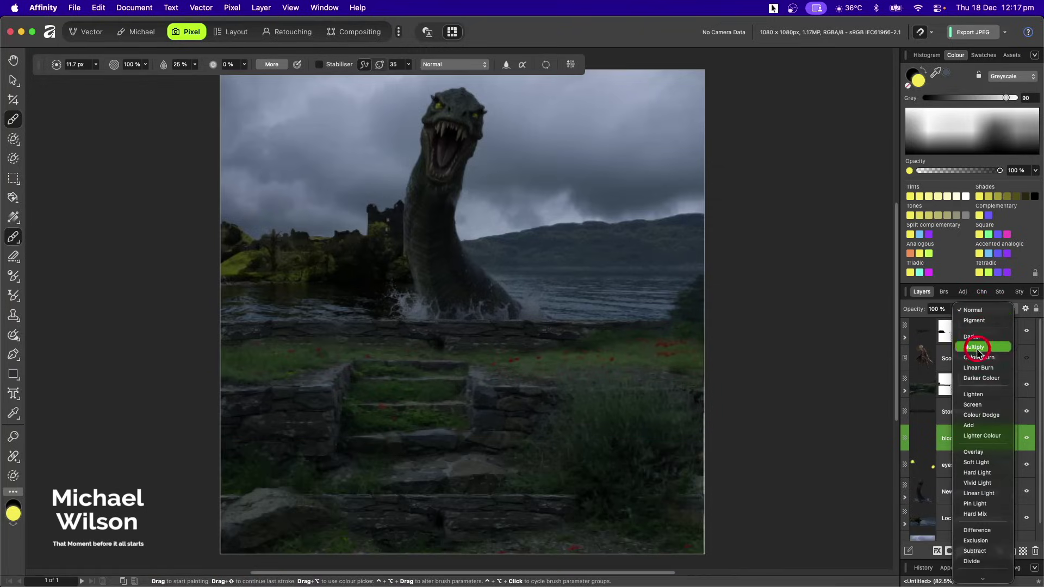
pyautogui.click(976, 382)
# - Switch the brush library to Sprays and Spatters and zoom in on the monster's mouth
pyautogui.click(944, 293)
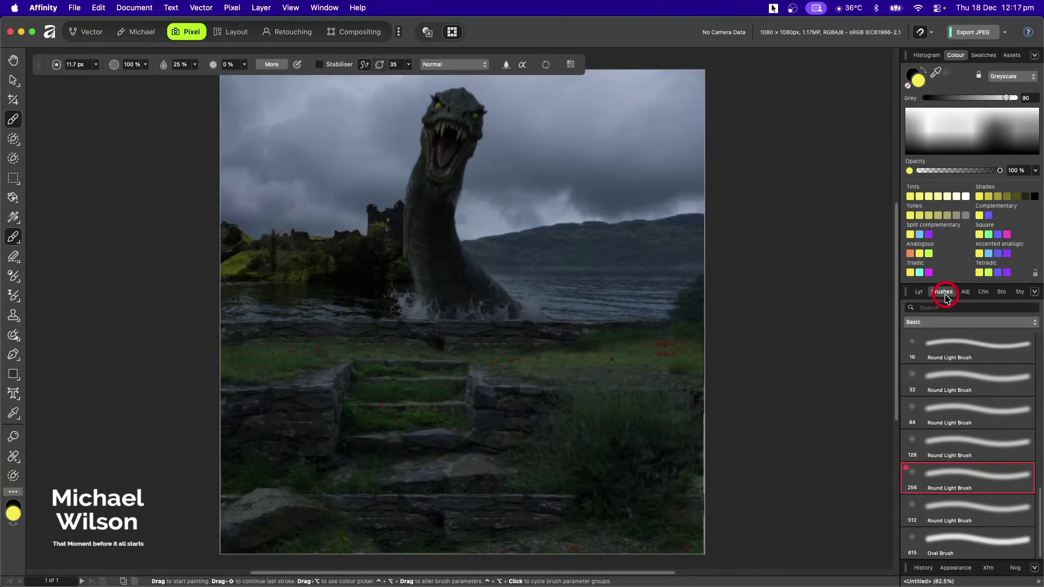
pyautogui.click(939, 323)
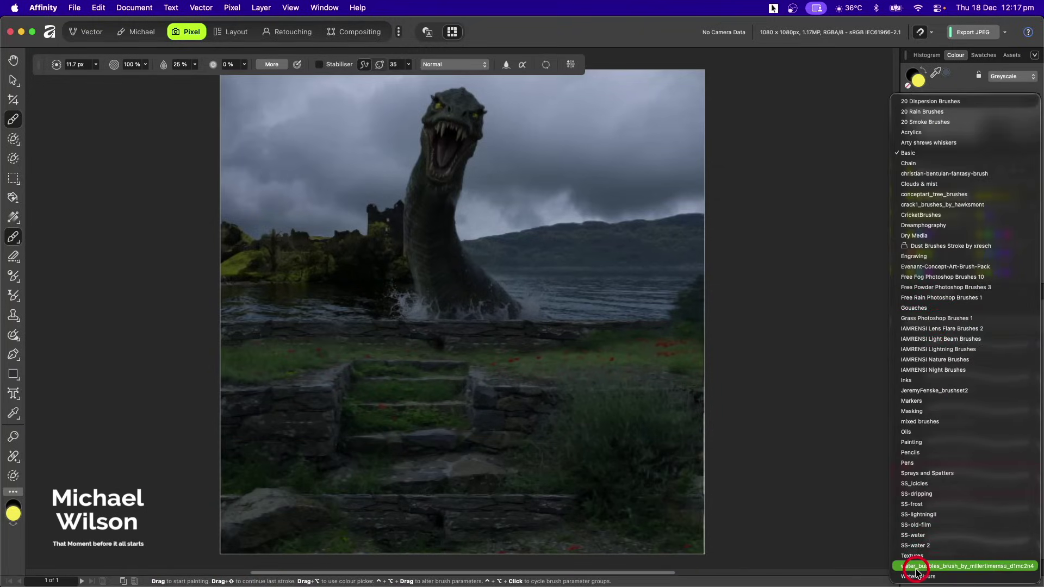
pyautogui.click(927, 473)
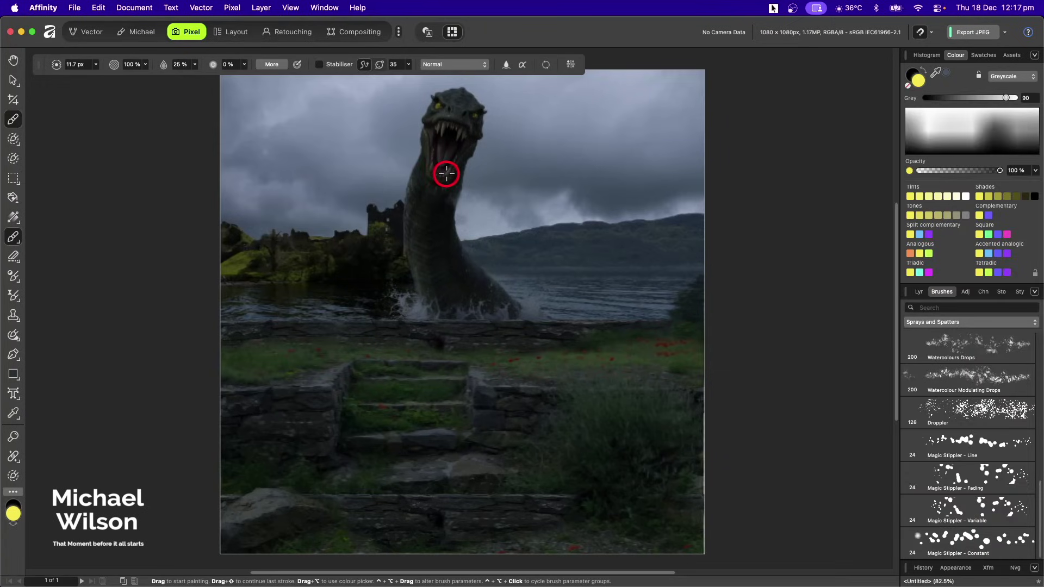
pyautogui.moveTo(446, 128); pyautogui.dragTo(449, 318)
pyautogui.scroll(5, 448, 317)
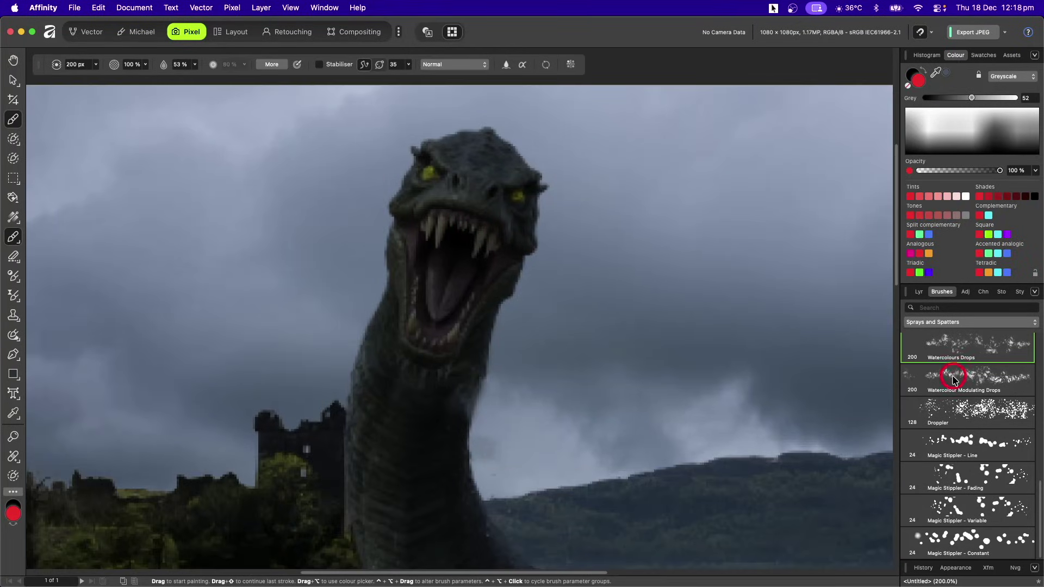
# - Paint red inside the monster's mouth on the blood layer with a 54.5 px Watercolour Modulating Drops brush
pyautogui.click(952, 381)
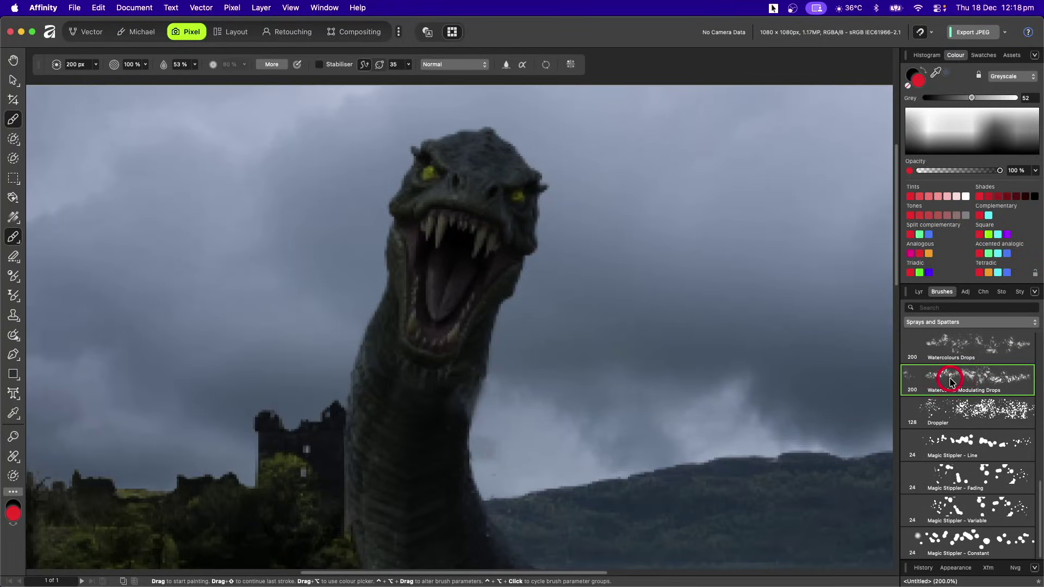
pyautogui.click(920, 292)
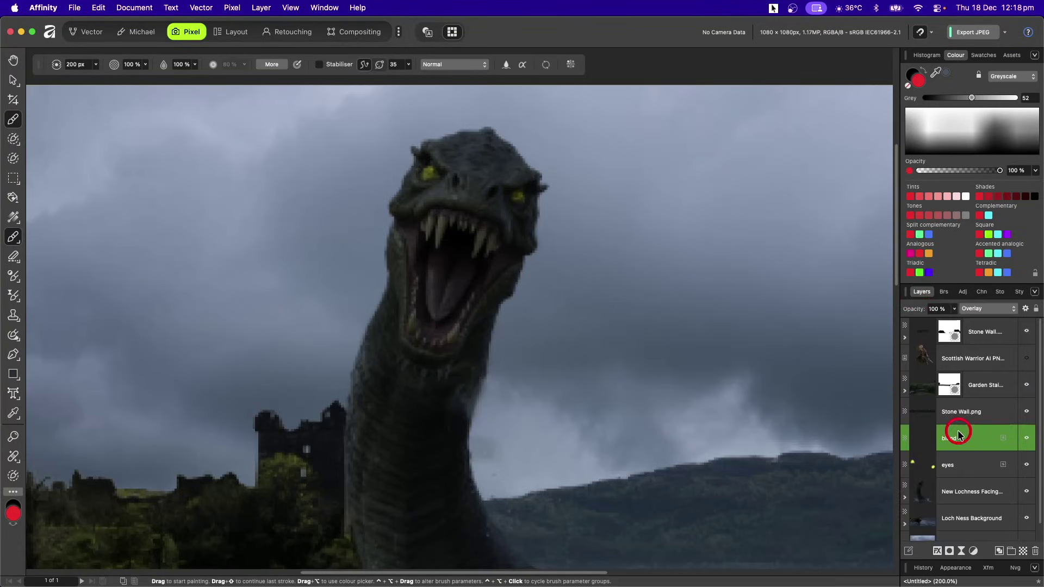
pyautogui.moveTo(454, 236); pyautogui.dragTo(506, 277)
pyautogui.click(158, 66)
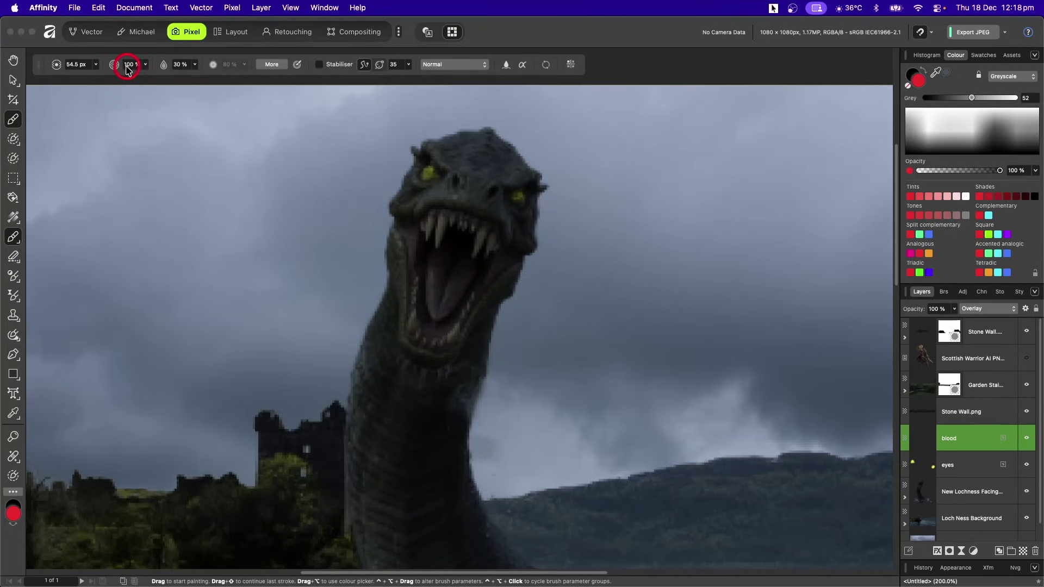
pyautogui.moveTo(440, 315)
pyautogui.mouseDown()
pyautogui.moveTo(416, 308)
pyautogui.moveTo(438, 236)
pyautogui.moveTo(474, 245)
pyautogui.moveTo(442, 284)
pyautogui.mouseUp()
pyautogui.press('super+0')
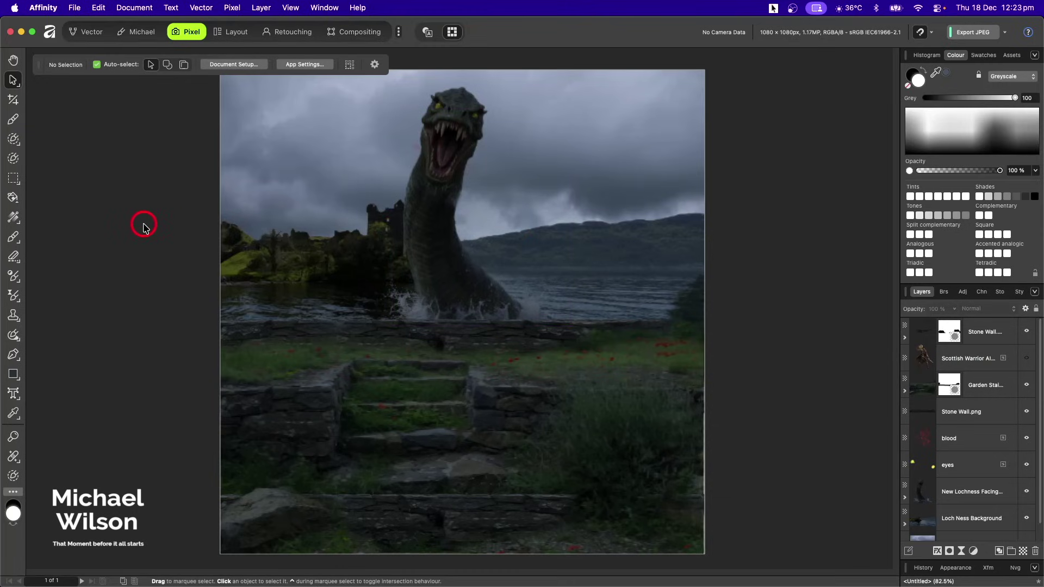
# - Show the Scottish Warrior layer and move and enlarge him onto the foreground steps
pyautogui.click(1028, 358)
pyautogui.moveTo(459, 203); pyautogui.dragTo(448, 429)
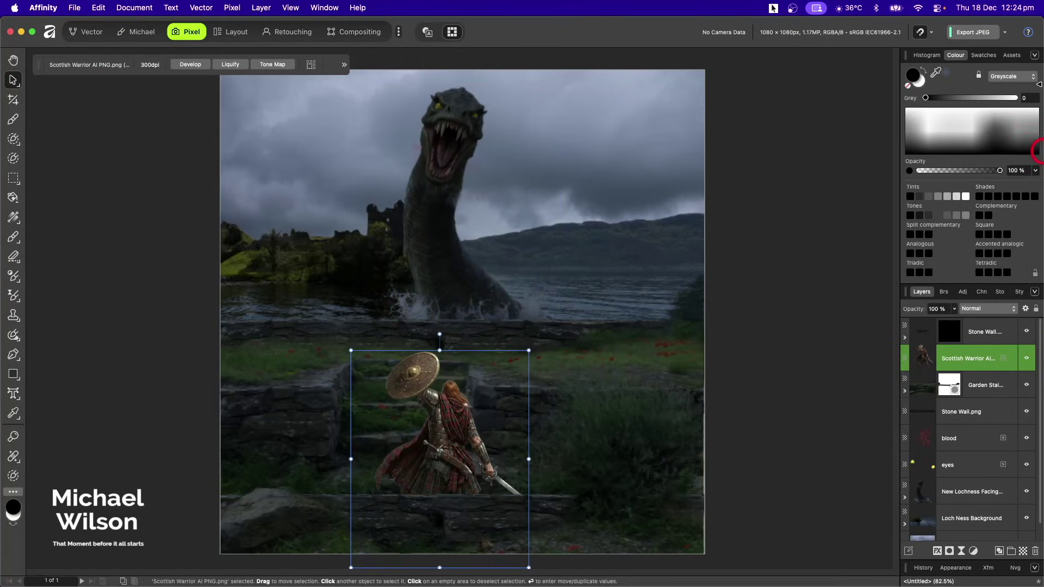
pyautogui.moveTo(528, 351); pyautogui.dragTo(683, 221)
pyautogui.moveTo(605, 310); pyautogui.dragTo(551, 313)
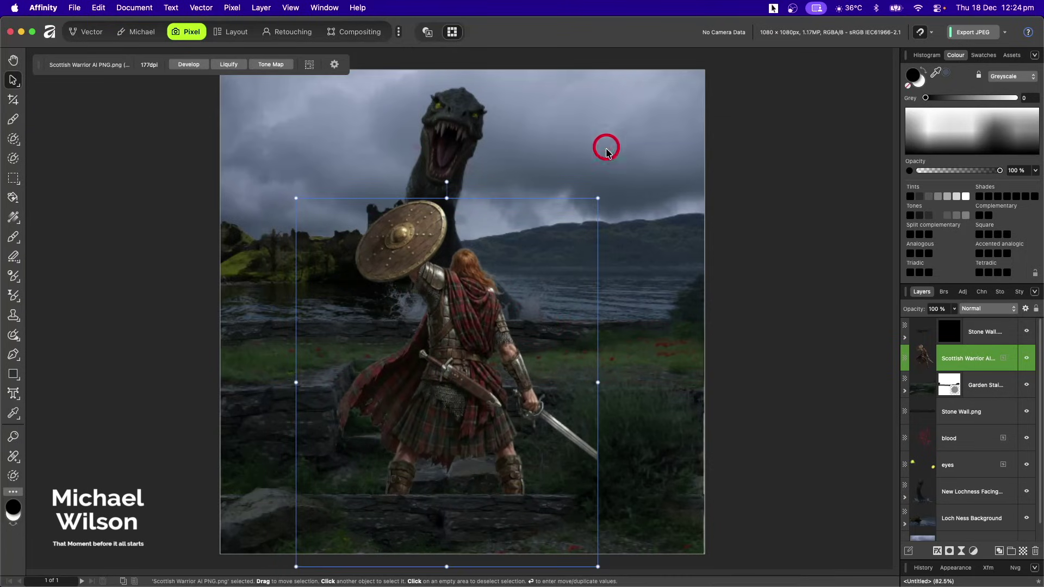
pyautogui.moveTo(598, 197); pyautogui.dragTo(593, 246)
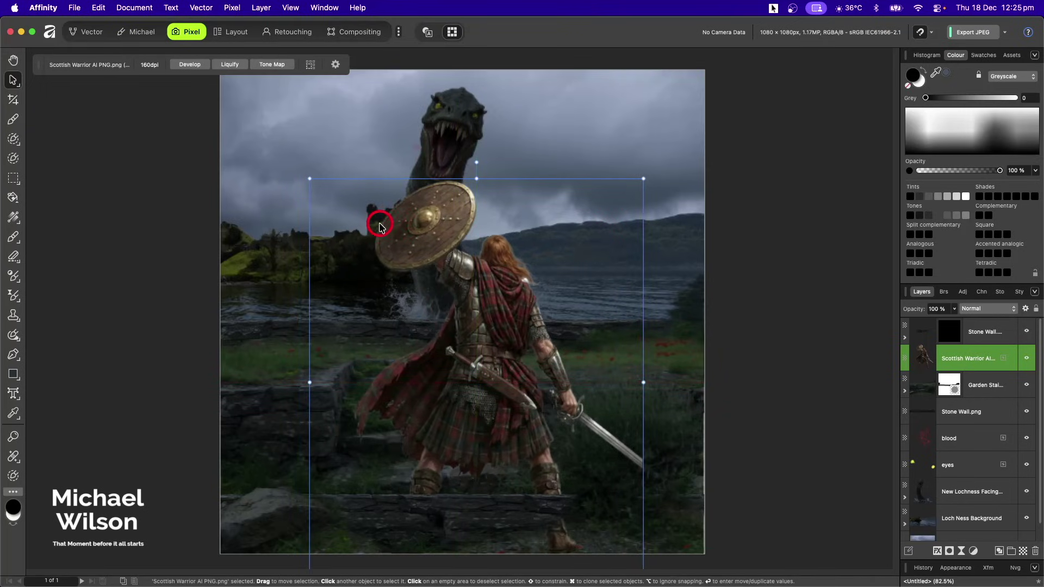
# - Move the monster with its eyes and blood layers right and enlarge them together
pyautogui.click(973, 446)
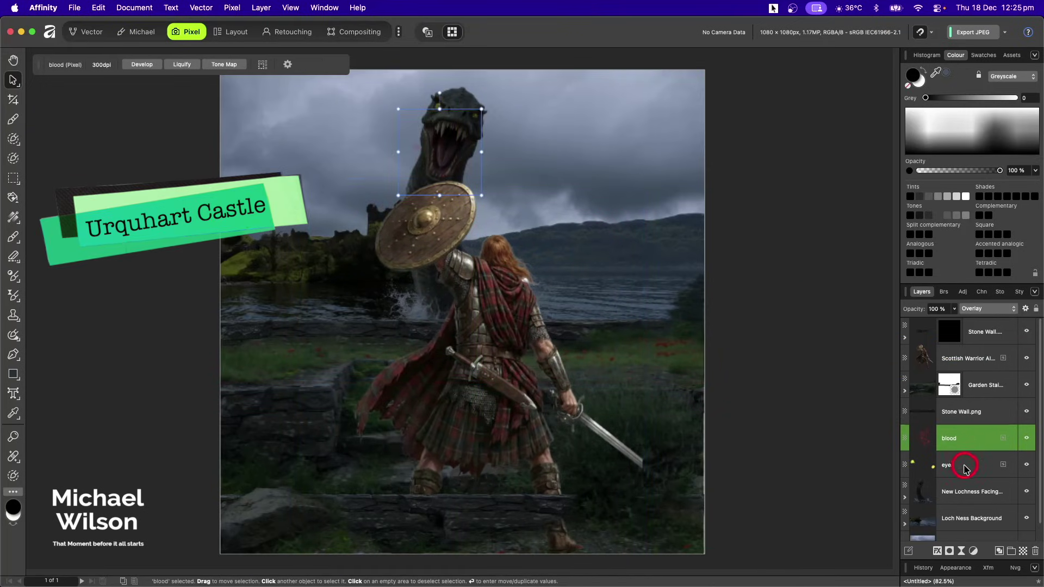
pyautogui.keyDown('shift'); pyautogui.click(964, 468); pyautogui.keyUp('shift')
pyautogui.keyDown('shift'); pyautogui.click(963, 492); pyautogui.keyUp('shift')
pyautogui.moveTo(483, 111); pyautogui.dragTo(515, 110)
pyautogui.moveTo(642, 82); pyautogui.dragTo(658, 69)
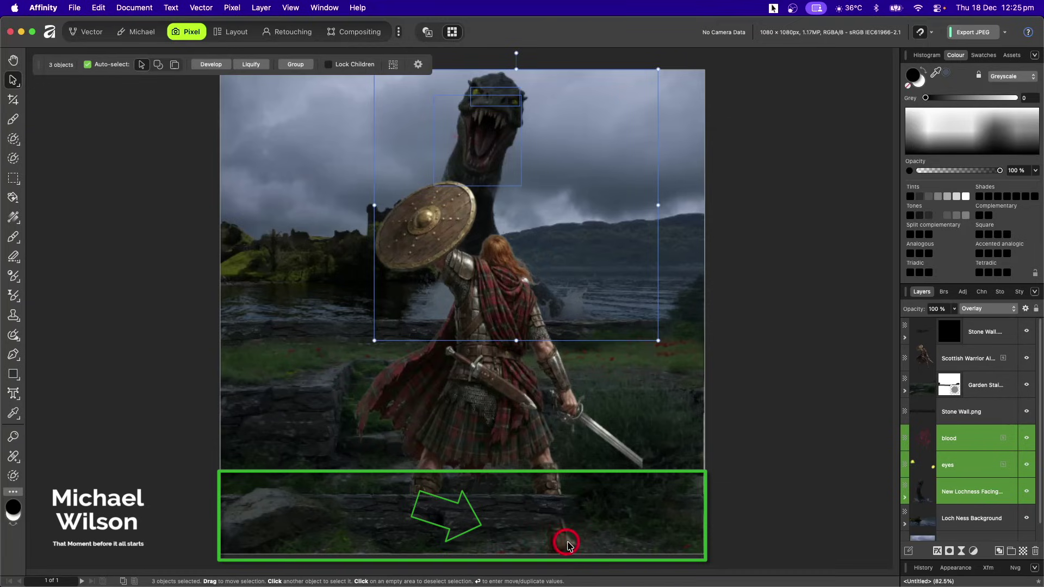
pyautogui.click(905, 338)
# - Paint white on the Stone Wall mask to bring back the wall along the bottom edge
pyautogui.press('b')
pyautogui.click(957, 361)
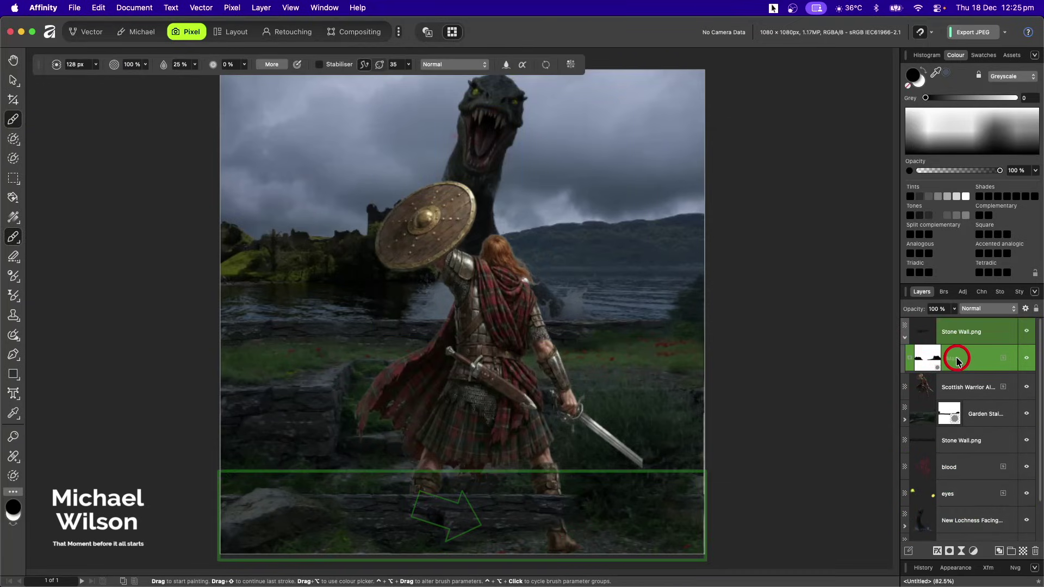
pyautogui.click(922, 68)
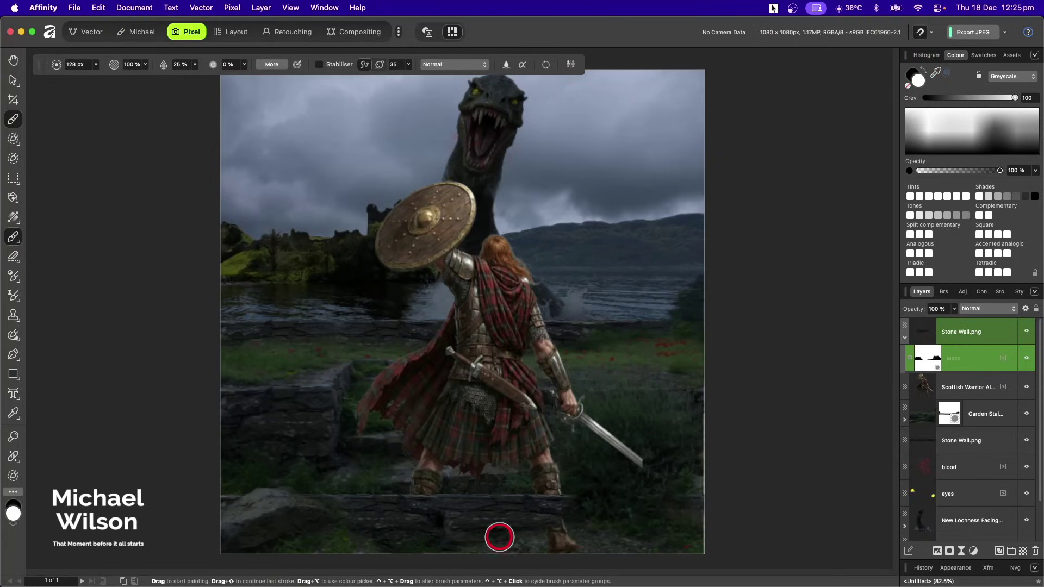
pyautogui.moveTo(525, 538)
pyautogui.mouseDown()
pyautogui.moveTo(564, 541)
pyautogui.moveTo(555, 545)
pyautogui.moveTo(566, 534)
pyautogui.moveTo(614, 550)
pyautogui.mouseUp()
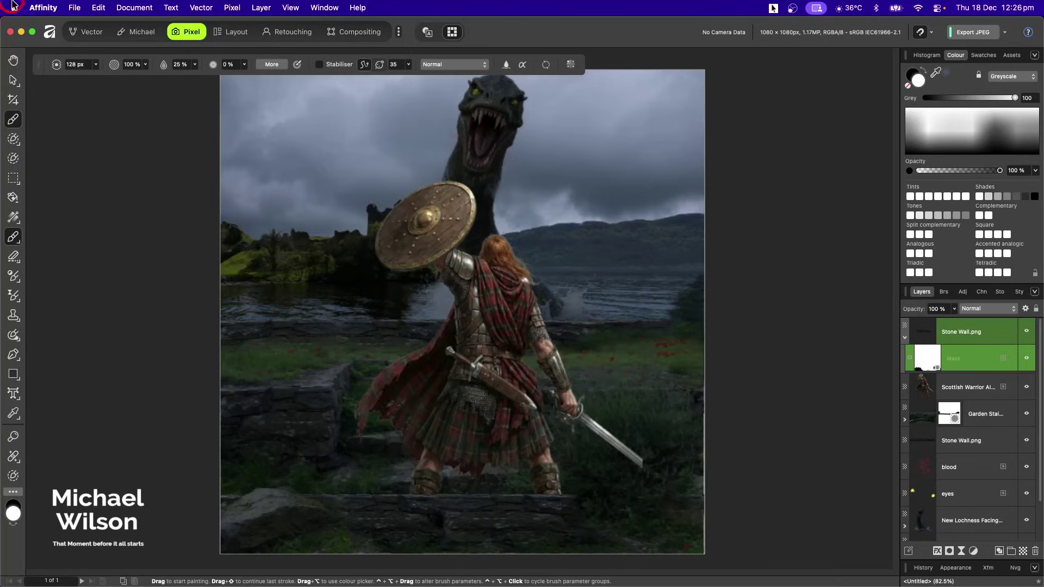
pyautogui.scroll(-2, 942, 490)
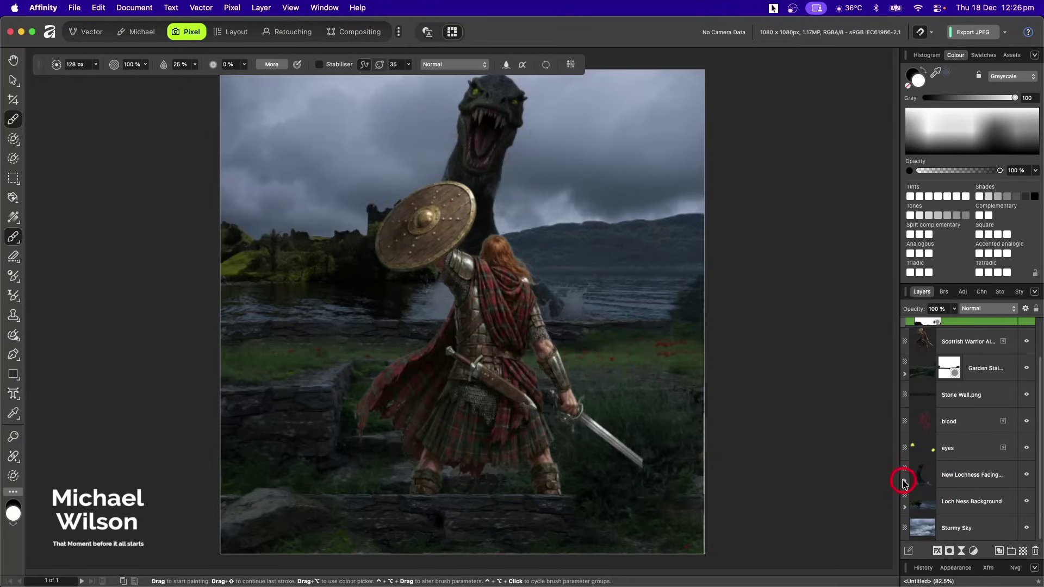
# - Move the Lochness layer's dark Fill into the Scottish Warrior layer to darken him
pyautogui.click(905, 481)
pyautogui.click(944, 486)
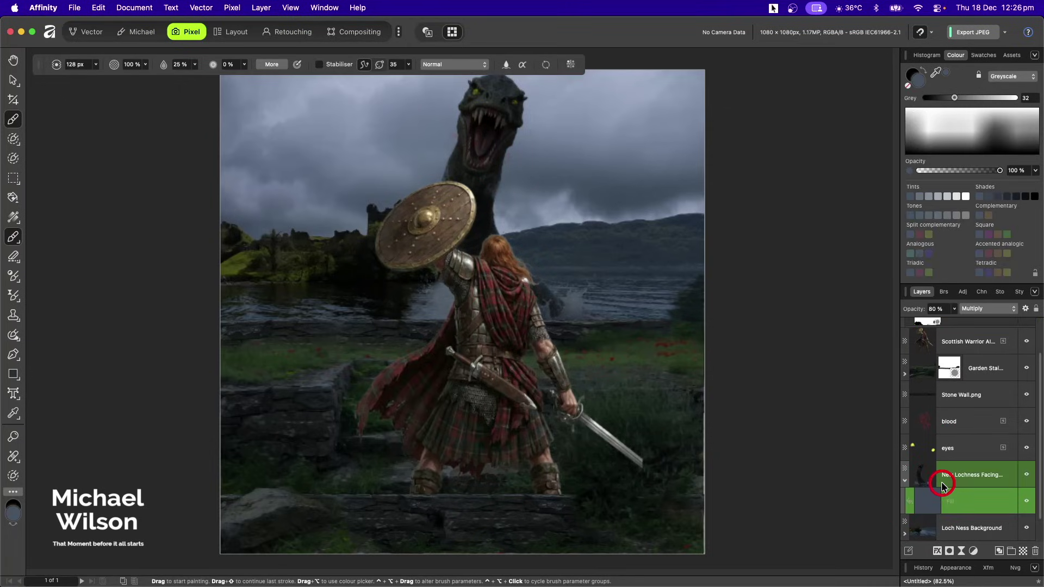
pyautogui.moveTo(960, 498); pyautogui.dragTo(994, 344)
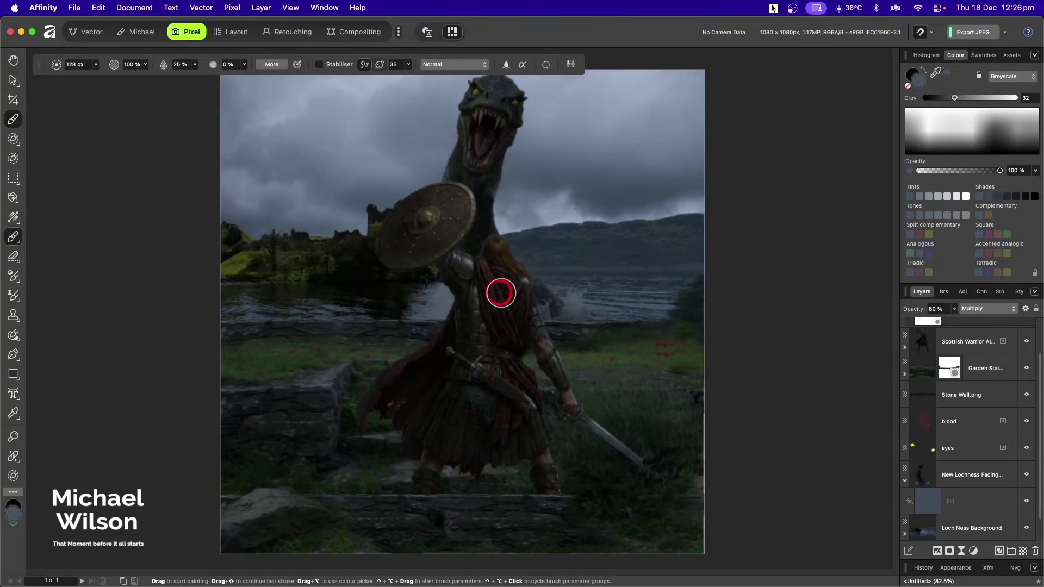
pyautogui.moveTo(623, 442)
pyautogui.mouseDown()
pyautogui.moveTo(666, 475)
pyautogui.moveTo(621, 450)
pyautogui.moveTo(675, 459)
pyautogui.moveTo(646, 467)
pyautogui.mouseUp()
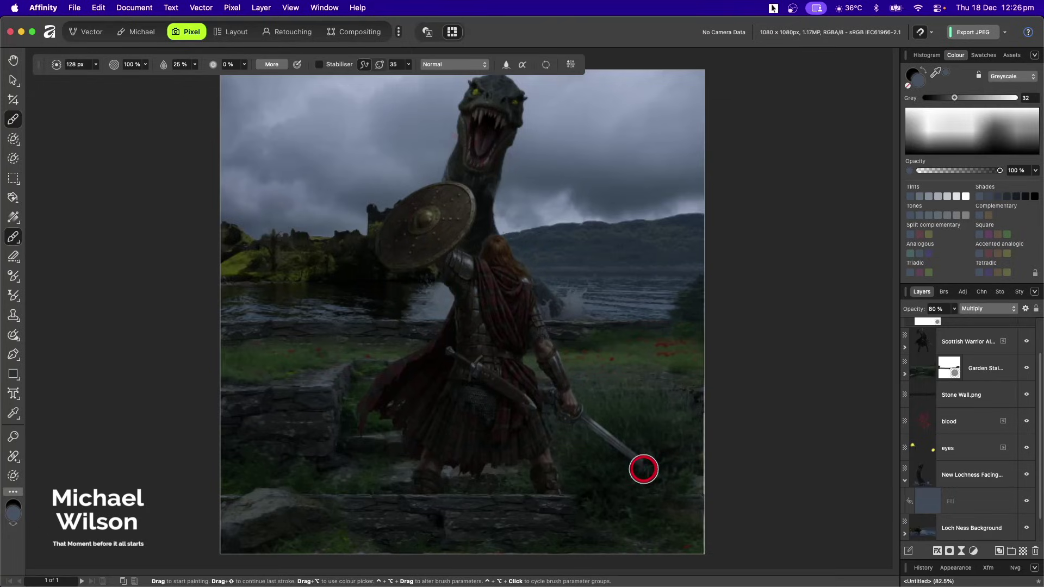
# - Add a mask to the Scottish Warrior layer and paint black over the sword tip
pyautogui.click(972, 326)
pyautogui.click(966, 342)
pyautogui.click(713, 193)
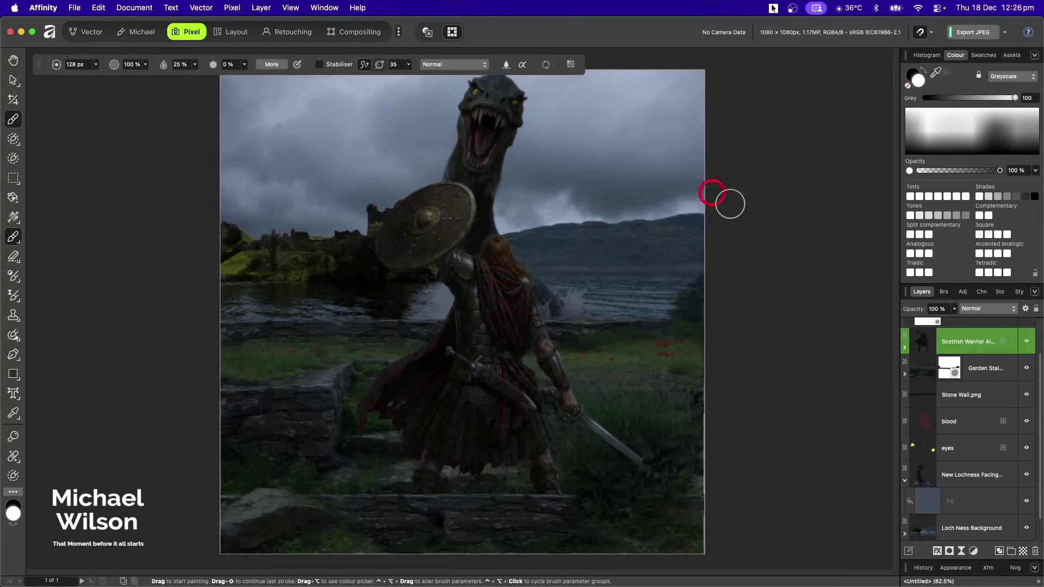
pyautogui.click(951, 552)
pyautogui.press('x')
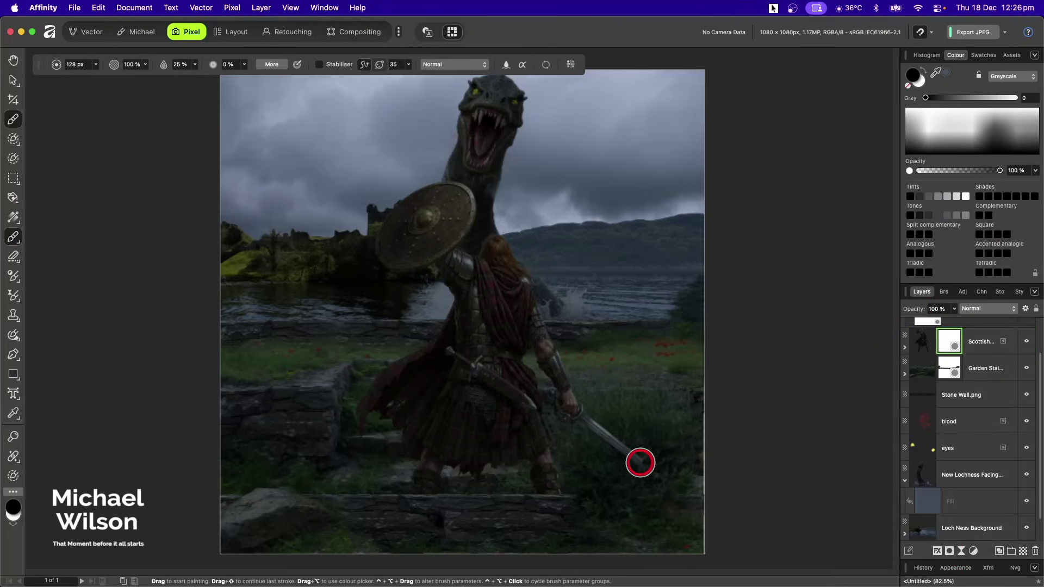
pyautogui.moveTo(640, 463)
pyautogui.mouseDown()
pyautogui.moveTo(650, 444)
pyautogui.moveTo(647, 470)
pyautogui.moveTo(651, 446)
pyautogui.moveTo(648, 467)
pyautogui.moveTo(620, 476)
pyautogui.moveTo(667, 477)
pyautogui.mouseUp()
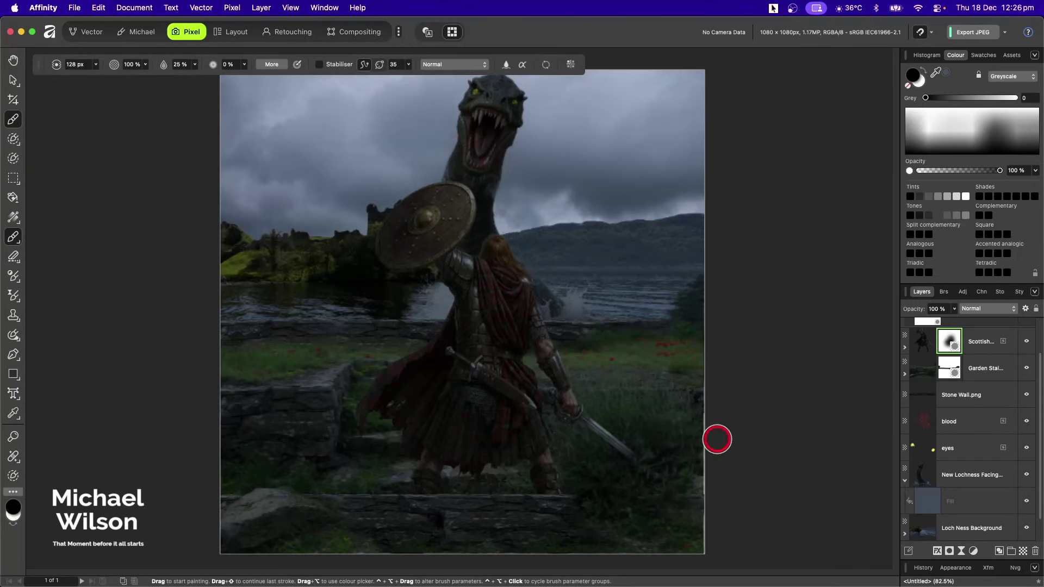
pyautogui.click(635, 426)
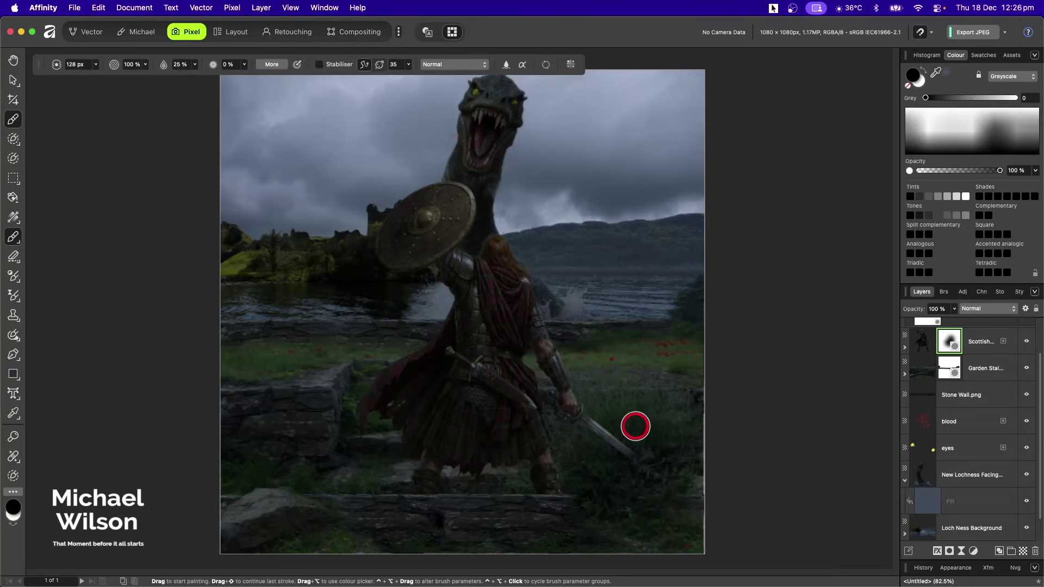
pyautogui.click(921, 341)
pyautogui.click(1010, 584)
pyautogui.click(974, 551)
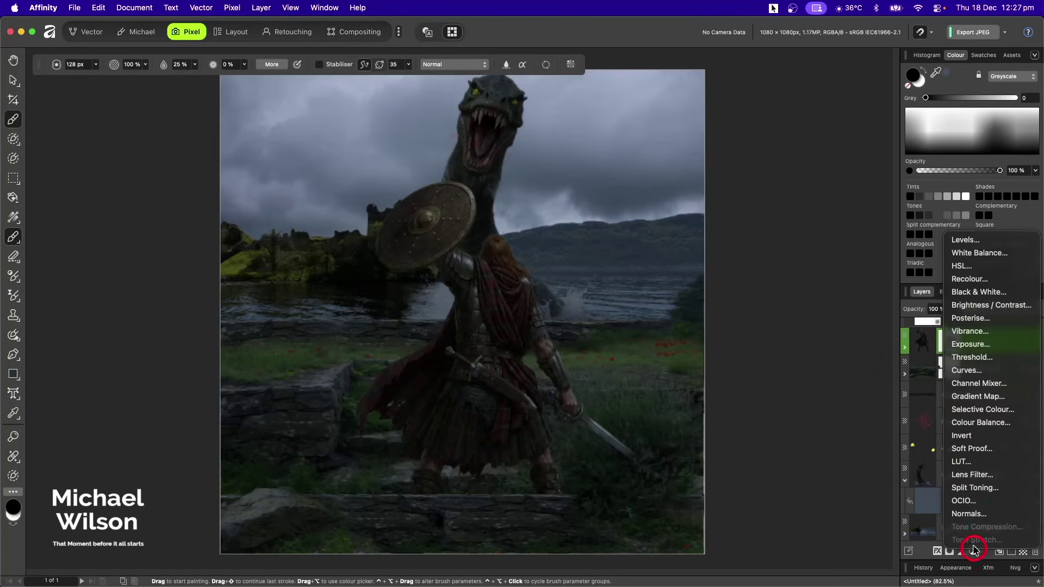
# - Clip an upward-bent Curves adjustment to the warrior, invert its mask to black, and switch to white
pyautogui.click(979, 390)
pyautogui.moveTo(926, 359); pyautogui.dragTo(925, 365)
pyautogui.click(794, 410)
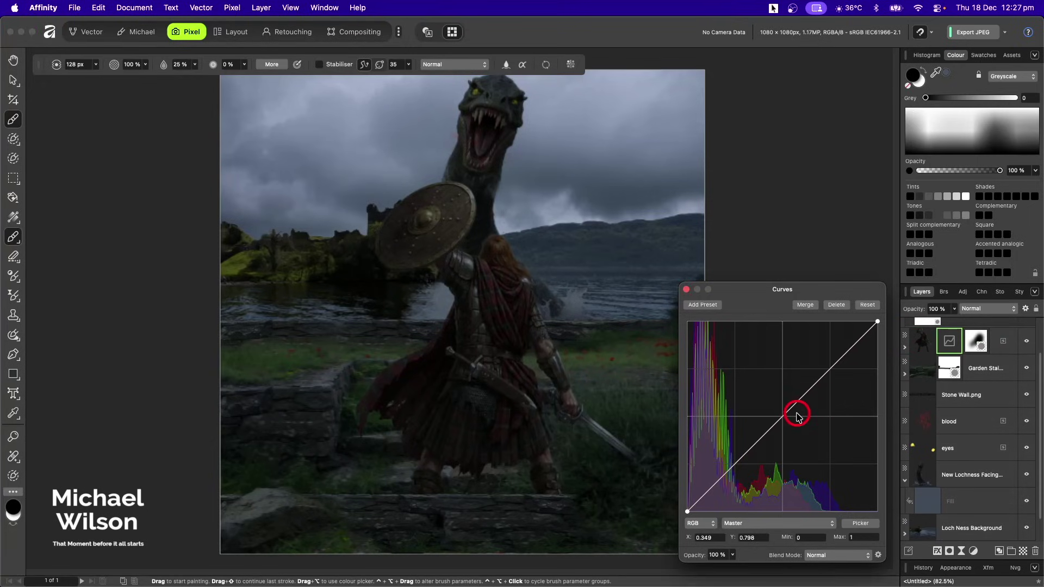
pyautogui.moveTo(794, 412); pyautogui.dragTo(753, 371)
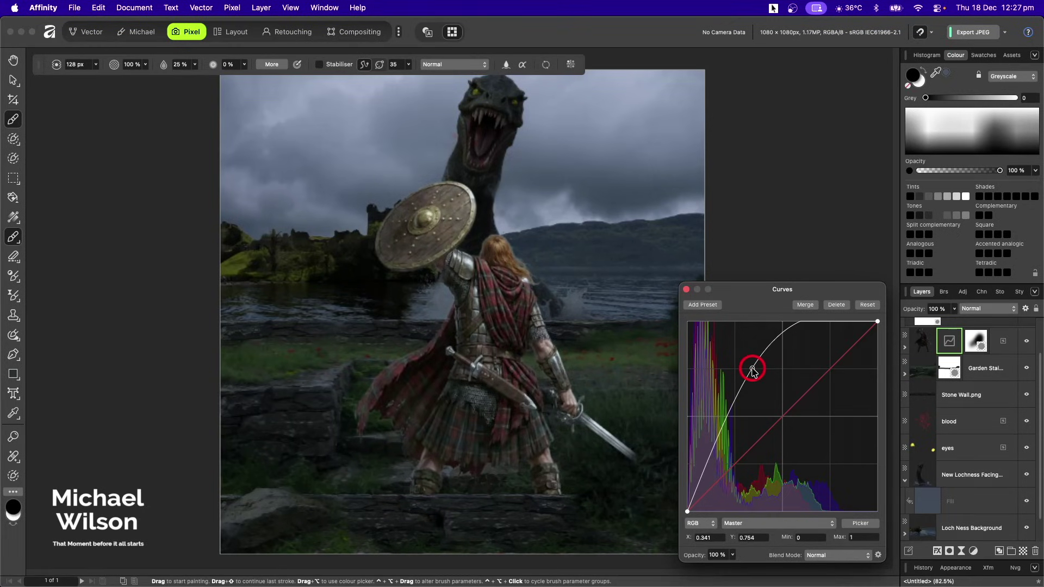
pyautogui.click(687, 289)
pyautogui.click(905, 347)
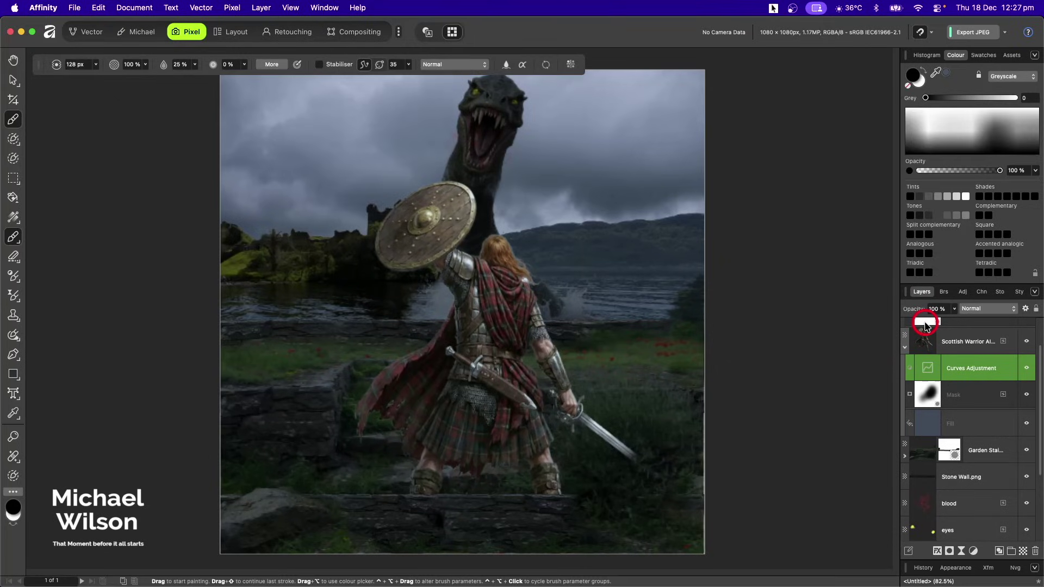
pyautogui.press('super+i')
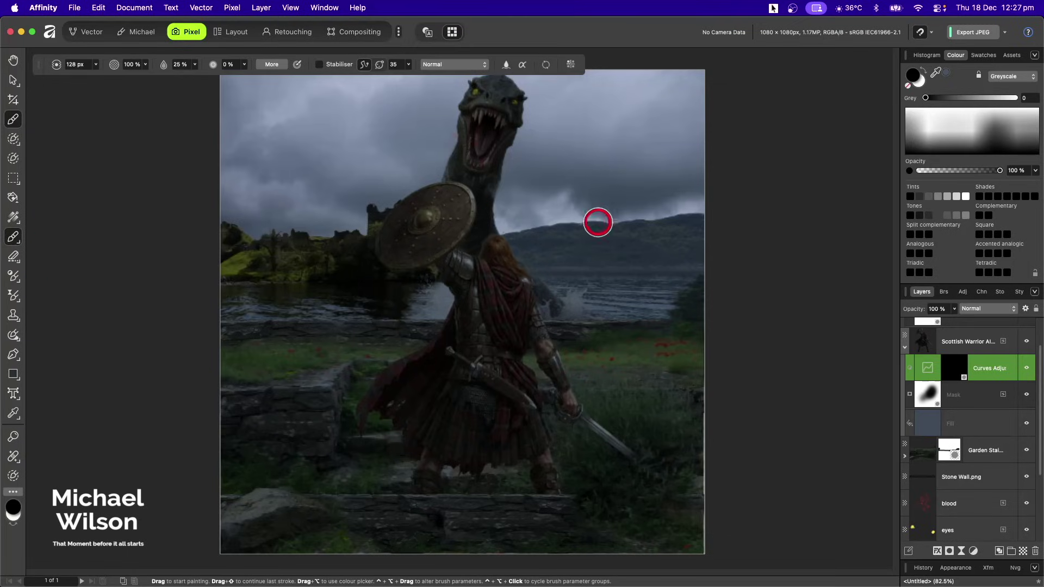
pyautogui.press('x')
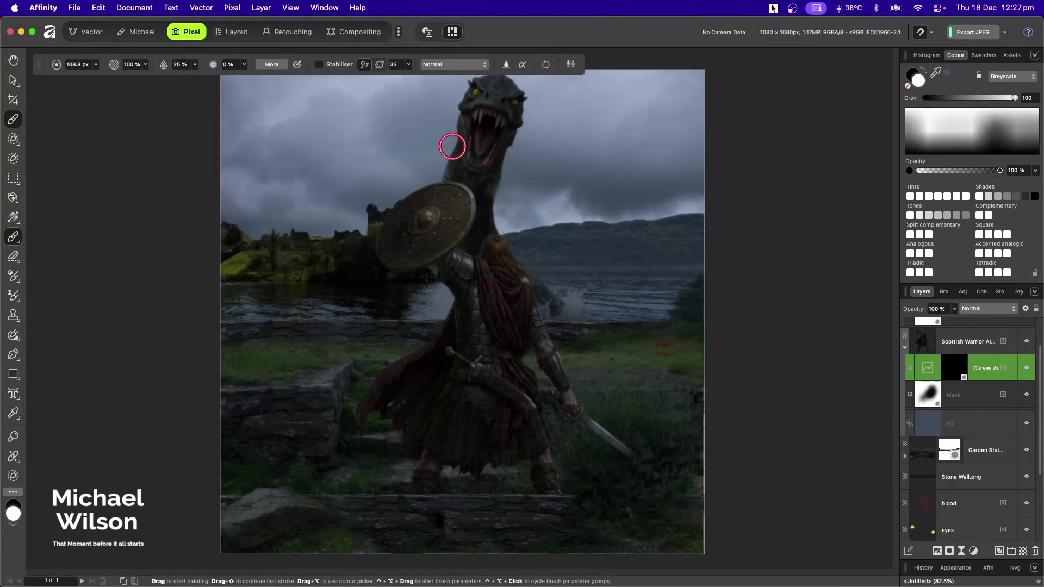
# - Paint white on the Curves mask over the shield, neck, forearm and torso, then collapse the warrior group
pyautogui.moveTo(453, 146)
pyautogui.mouseDown()
pyautogui.moveTo(478, 172)
pyautogui.moveTo(466, 187)
pyautogui.moveTo(448, 182)
pyautogui.moveTo(465, 183)
pyautogui.moveTo(479, 207)
pyautogui.moveTo(461, 246)
pyautogui.moveTo(433, 218)
pyautogui.moveTo(494, 207)
pyautogui.moveTo(520, 220)
pyautogui.moveTo(528, 254)
pyautogui.moveTo(512, 248)
pyautogui.moveTo(543, 285)
pyautogui.moveTo(550, 329)
pyautogui.mouseUp()
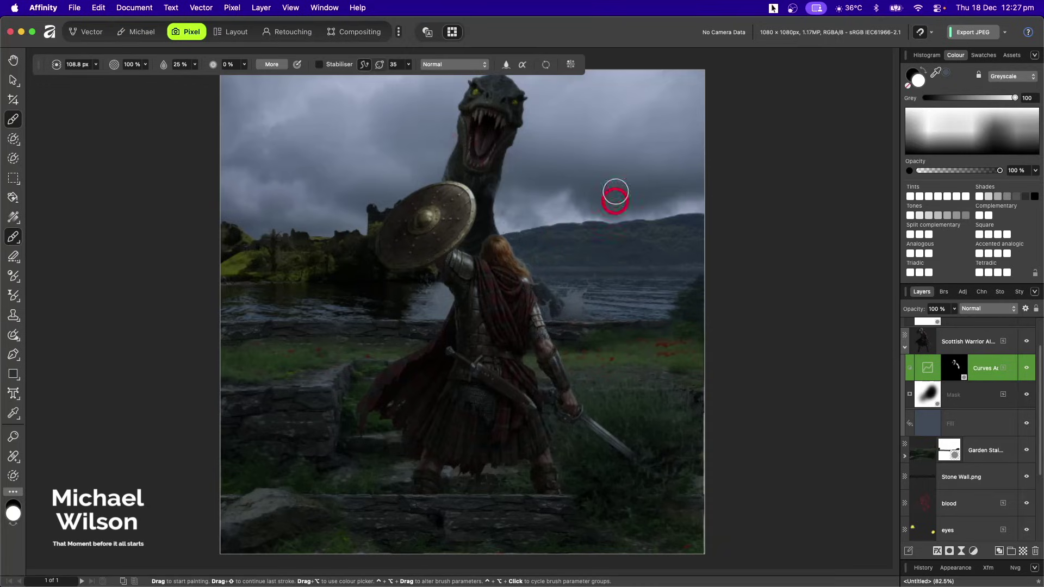
pyautogui.moveTo(553, 341)
pyautogui.mouseDown()
pyautogui.moveTo(591, 420)
pyautogui.moveTo(552, 363)
pyautogui.moveTo(525, 361)
pyautogui.moveTo(554, 470)
pyautogui.mouseUp()
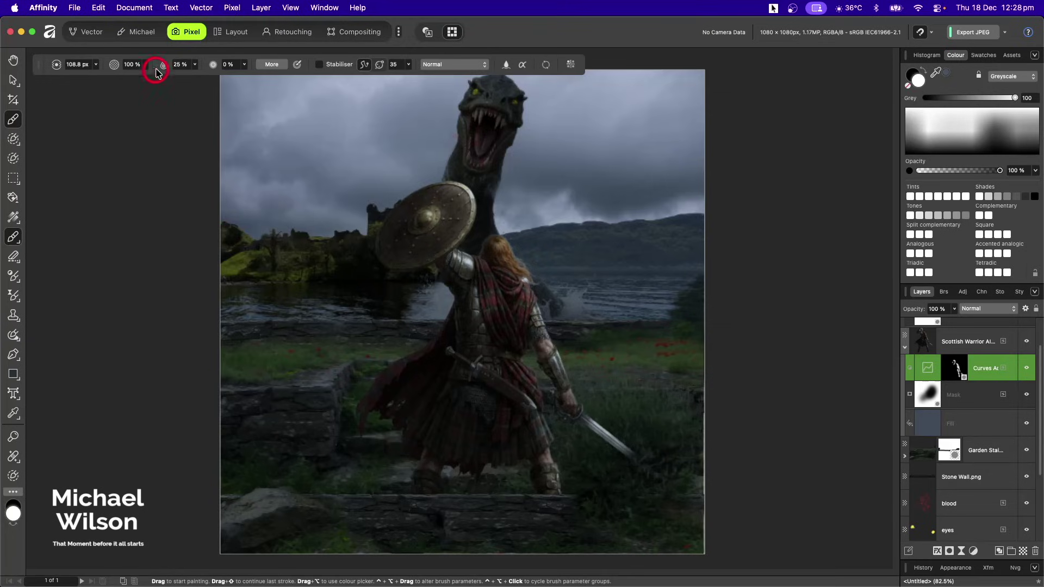
pyautogui.moveTo(457, 219)
pyautogui.mouseDown()
pyautogui.moveTo(459, 205)
pyautogui.moveTo(441, 207)
pyautogui.moveTo(436, 187)
pyautogui.mouseUp()
pyautogui.moveTo(504, 254)
pyautogui.mouseDown()
pyautogui.moveTo(498, 283)
pyautogui.moveTo(522, 385)
pyautogui.moveTo(562, 357)
pyautogui.mouseUp()
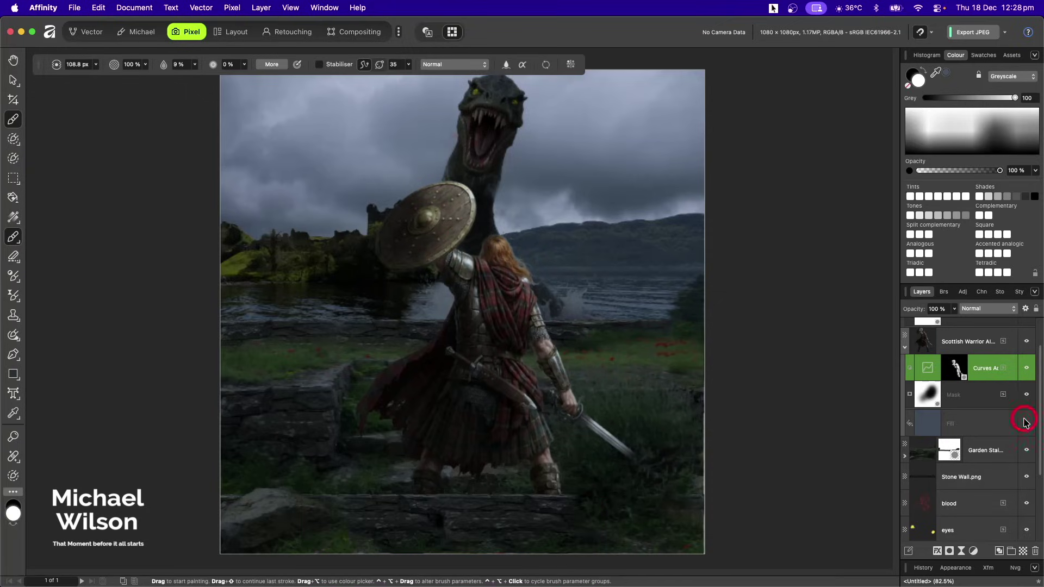
pyautogui.click(906, 348)
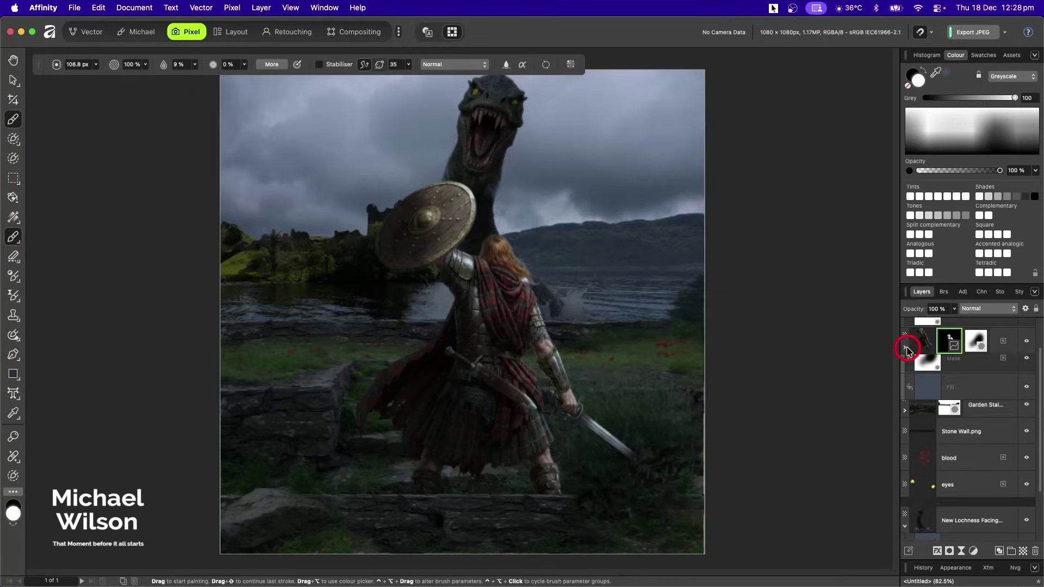
# - Nest an upward-bowed Curves adjustment in the New Lochness layer and invert its mask to black
pyautogui.click(924, 475)
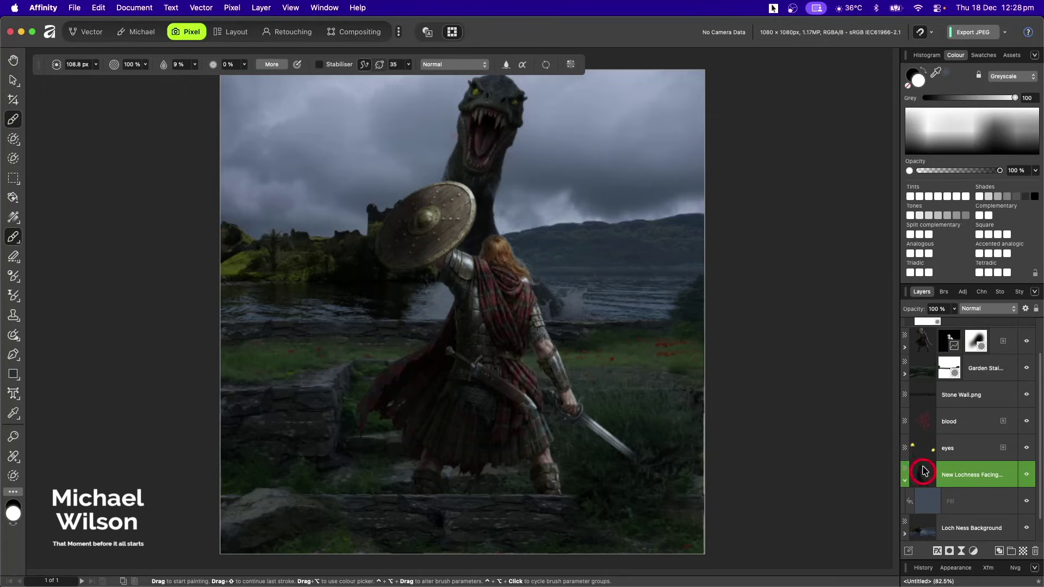
pyautogui.click(974, 552)
pyautogui.click(968, 466)
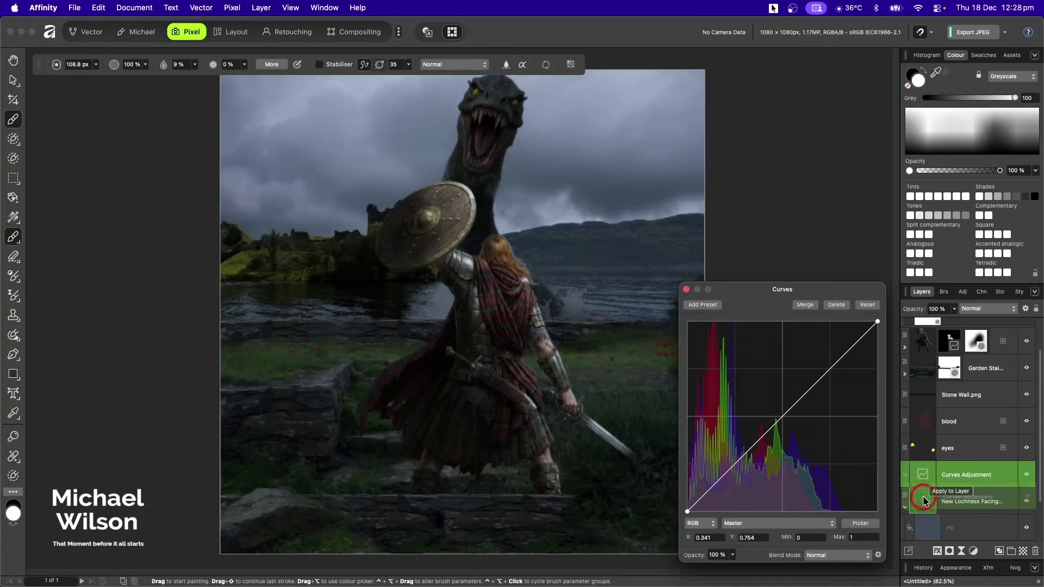
pyautogui.moveTo(925, 501); pyautogui.dragTo(925, 501)
pyautogui.moveTo(754, 289); pyautogui.dragTo(783, 186)
pyautogui.click(819, 307)
pyautogui.moveTo(819, 306); pyautogui.dragTo(795, 263)
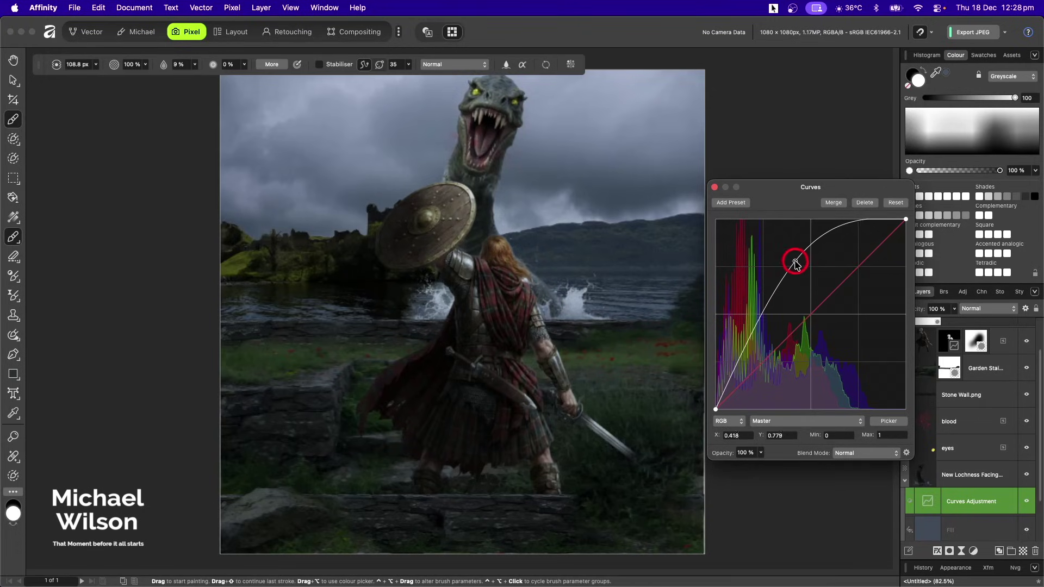
pyautogui.click(715, 187)
pyautogui.click(926, 505)
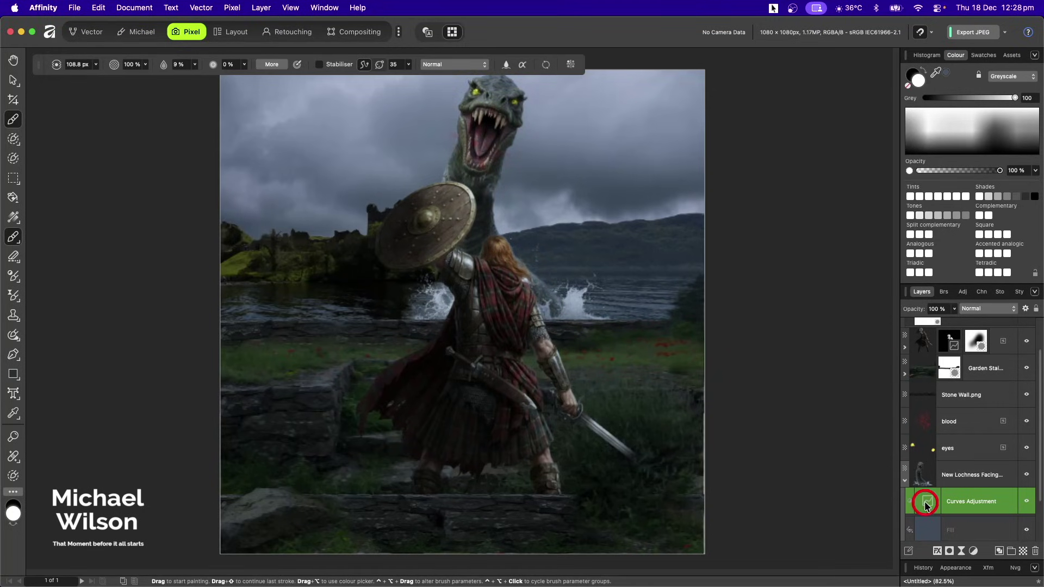
pyautogui.moveTo(926, 472); pyautogui.dragTo(926, 473)
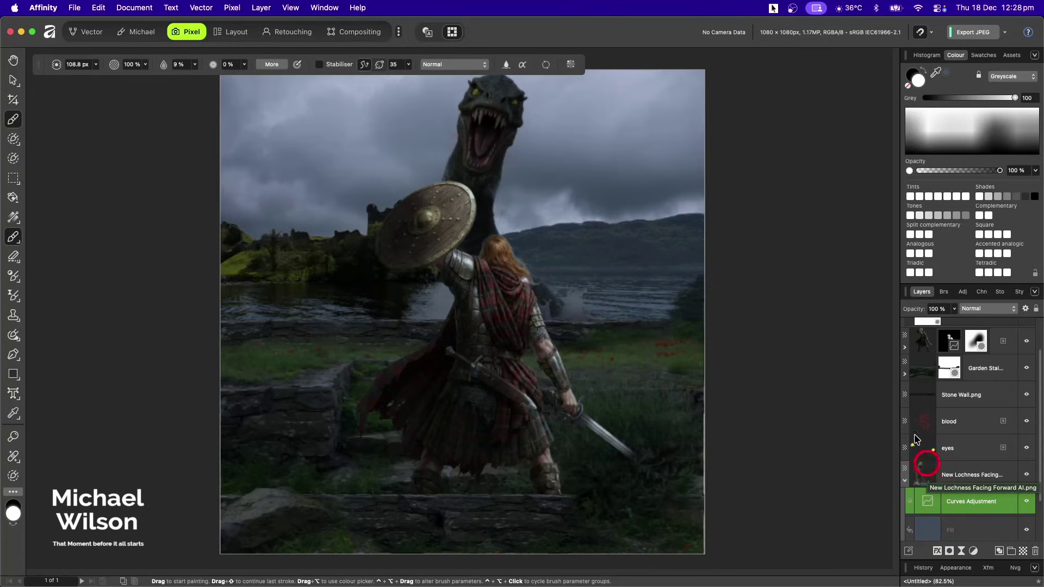
pyautogui.moveTo(559, 170); pyautogui.dragTo(555, 207)
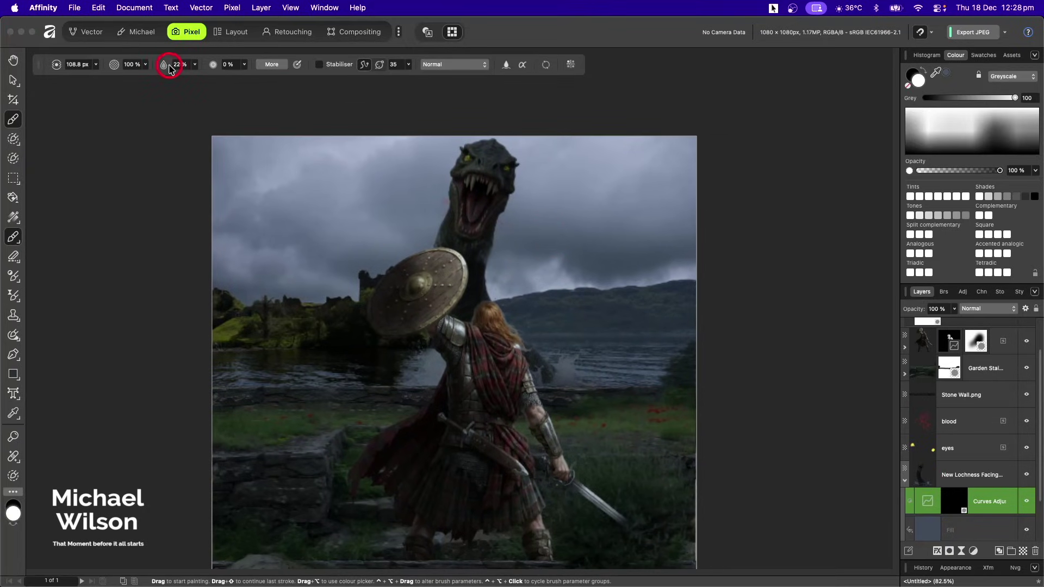
# - At 25% brush flow, paint white over the monster's head and eyes, then collapse Stone Wall.png
pyautogui.scroll(2, 170, 68)
pyautogui.click(505, 154)
pyautogui.moveTo(506, 153)
pyautogui.mouseDown()
pyautogui.moveTo(499, 145)
pyautogui.moveTo(511, 172)
pyautogui.moveTo(501, 201)
pyautogui.moveTo(492, 186)
pyautogui.moveTo(476, 210)
pyautogui.moveTo(495, 200)
pyautogui.moveTo(478, 289)
pyautogui.moveTo(524, 324)
pyautogui.moveTo(524, 349)
pyautogui.moveTo(540, 366)
pyautogui.moveTo(475, 262)
pyautogui.moveTo(511, 169)
pyautogui.moveTo(489, 215)
pyautogui.moveTo(539, 375)
pyautogui.mouseUp()
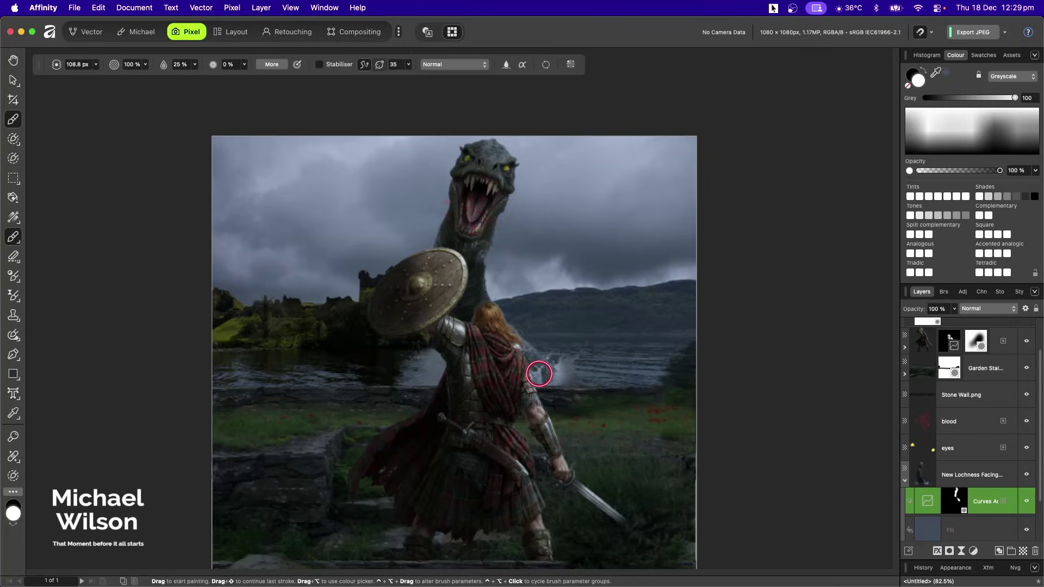
pyautogui.scroll(-3, 539, 374)
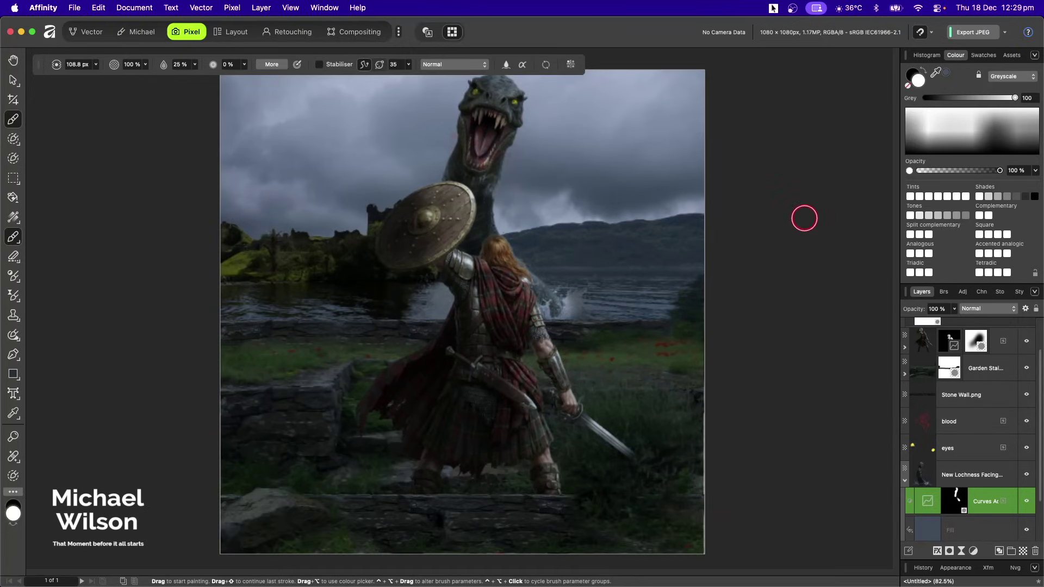
pyautogui.press('super+minus')
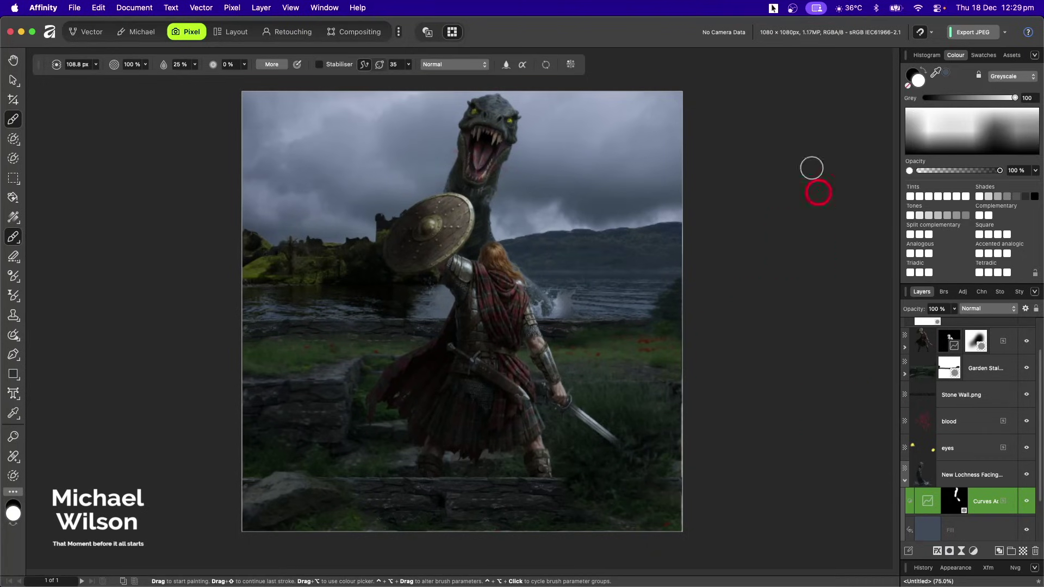
pyautogui.scroll(2, 995, 421)
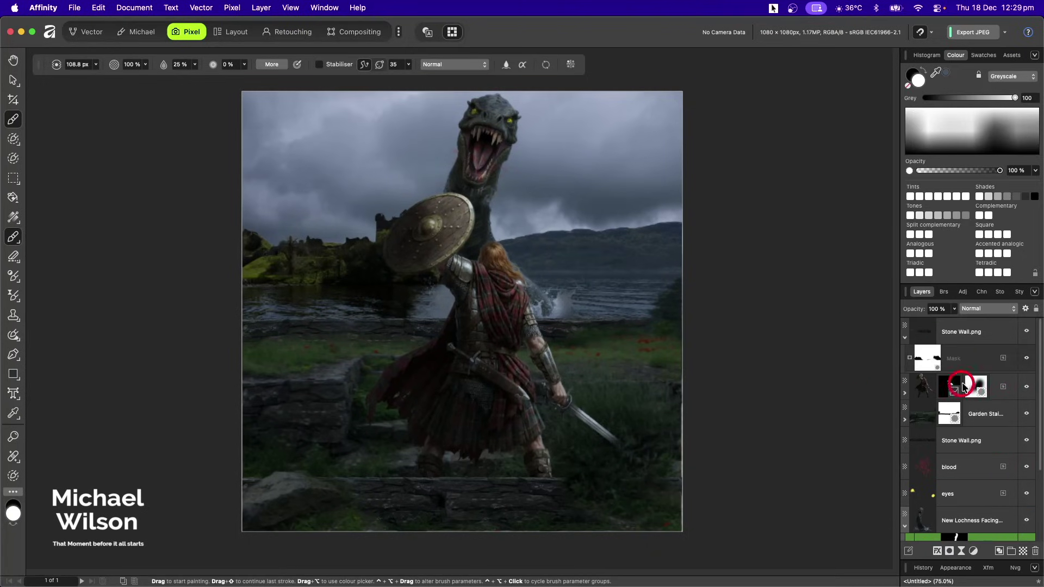
pyautogui.click(905, 341)
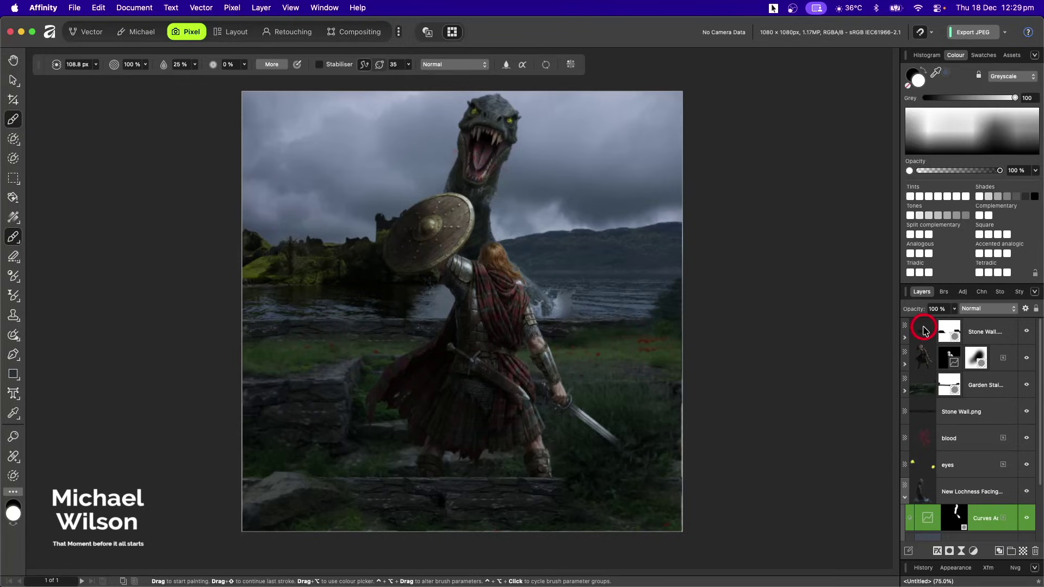
# - Merge Visible into a new top Pixel layer, select it, and enter the Tone Map Persona
pyautogui.rightClick(923, 330)
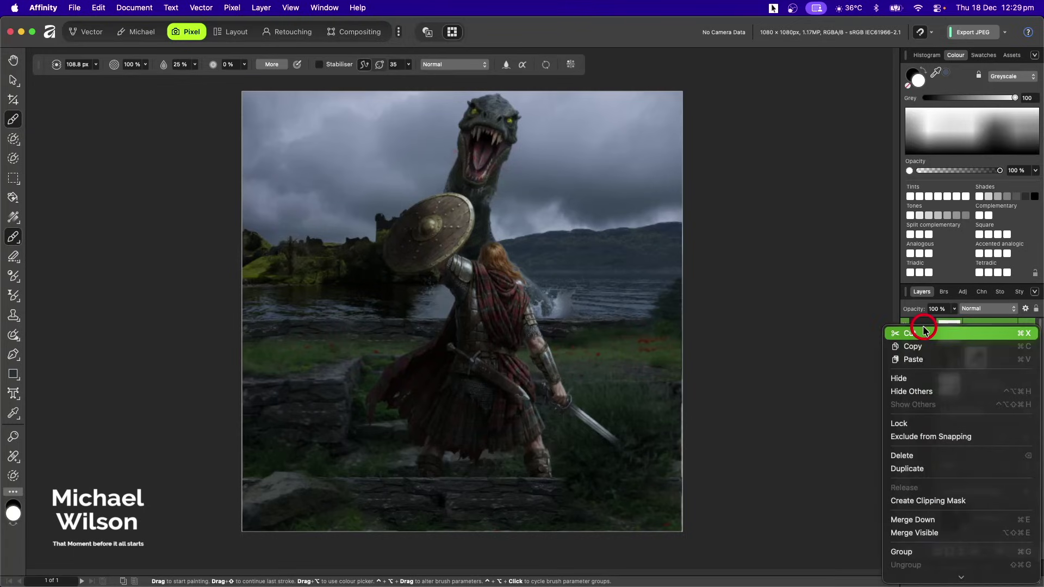
pyautogui.click(921, 533)
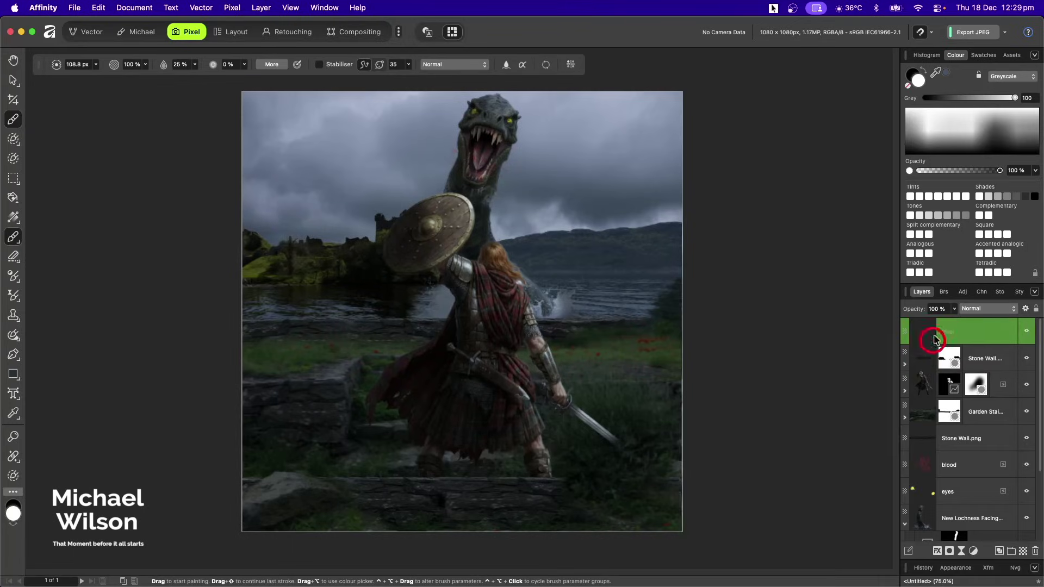
pyautogui.click(13, 81)
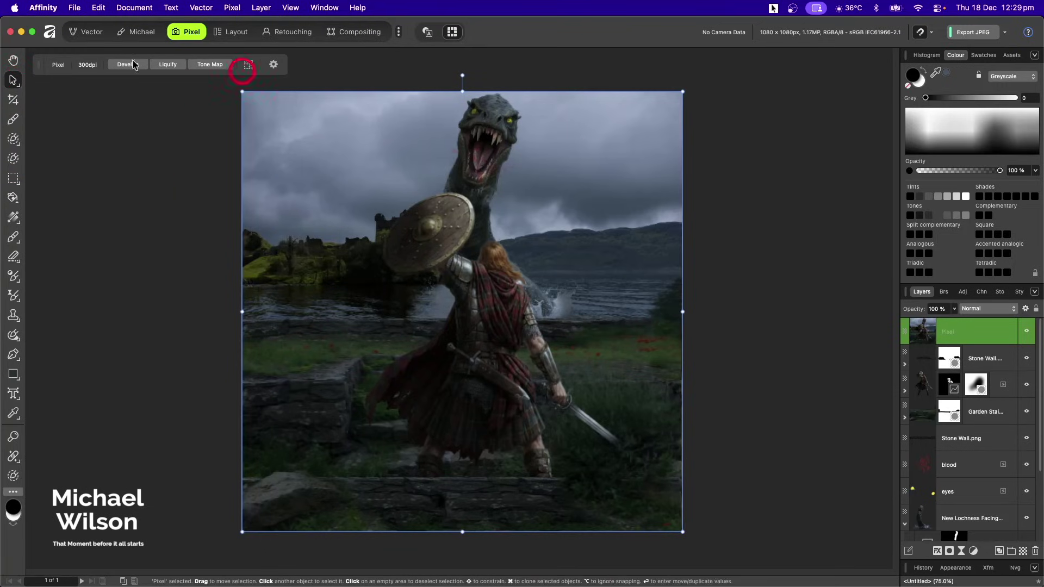
pyautogui.click(210, 65)
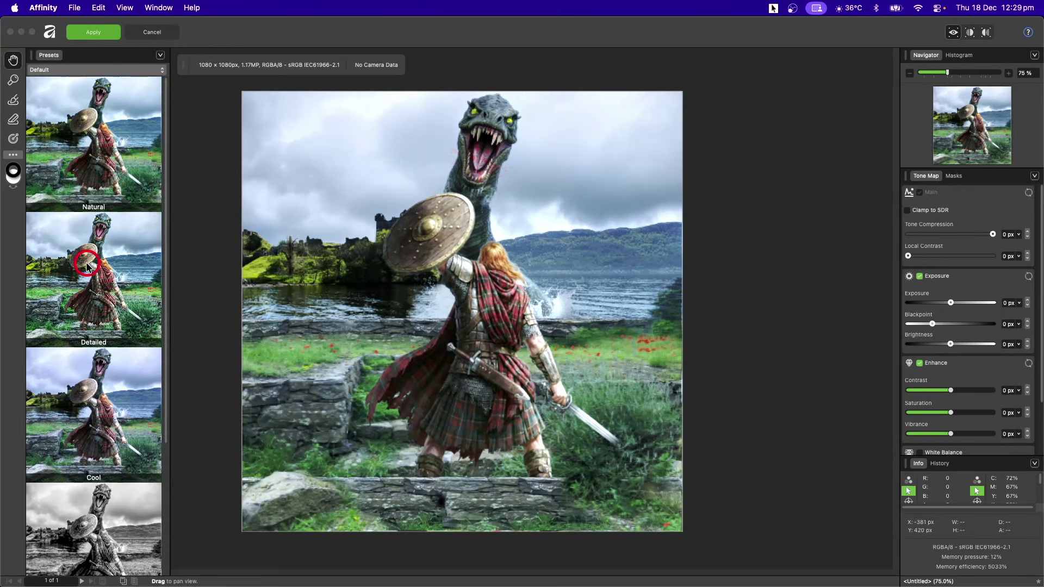
# - Apply the Detailed preset with lower tone compression and local contrast, plus a darkening, black-lifted curve
pyautogui.click(117, 260)
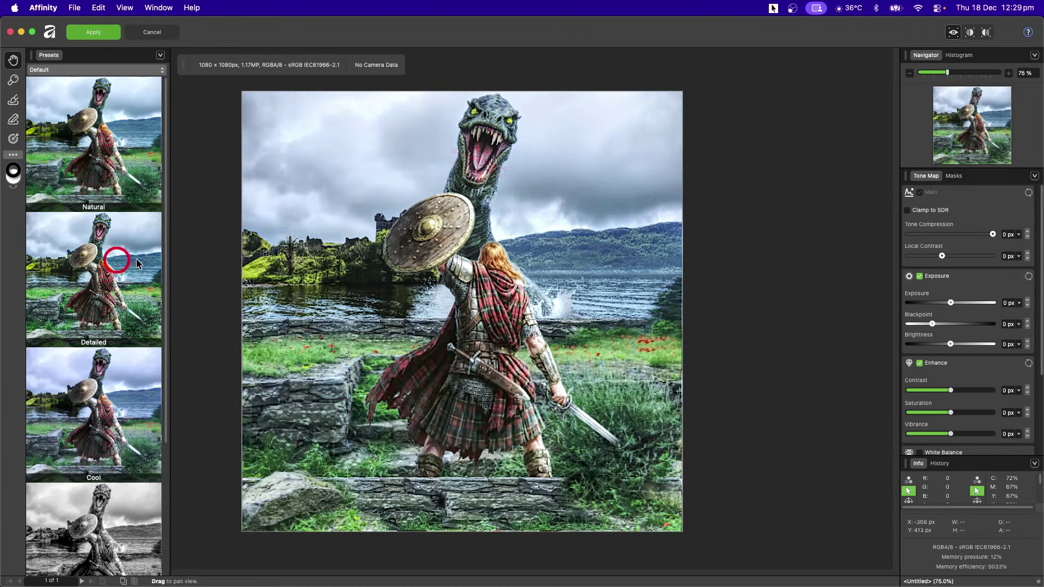
pyautogui.moveTo(886, 238); pyautogui.dragTo(920, 259)
pyautogui.click(943, 258)
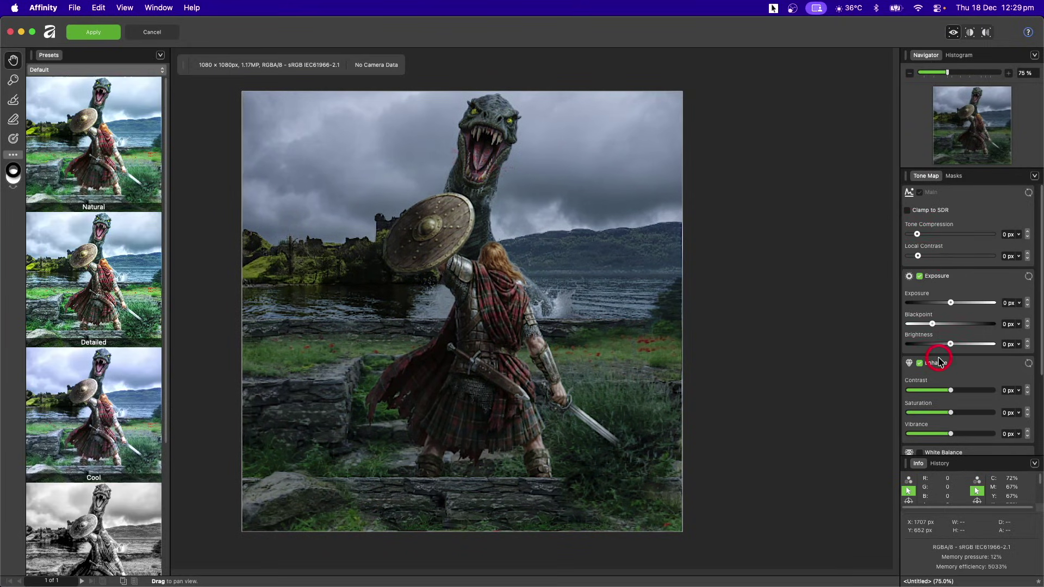
pyautogui.scroll(-5, 940, 362)
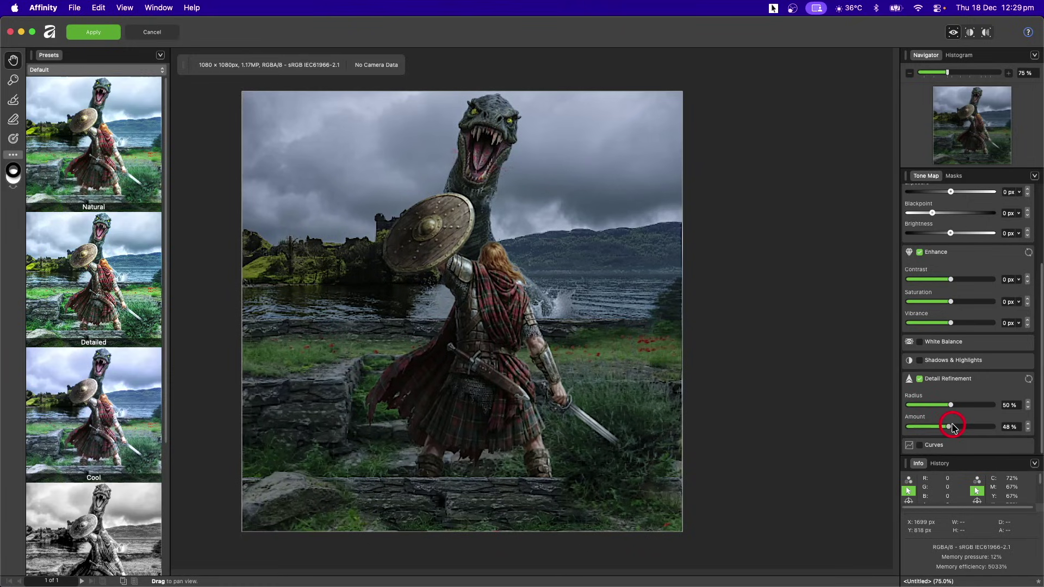
pyautogui.click(920, 446)
pyautogui.moveTo(969, 371); pyautogui.dragTo(973, 377)
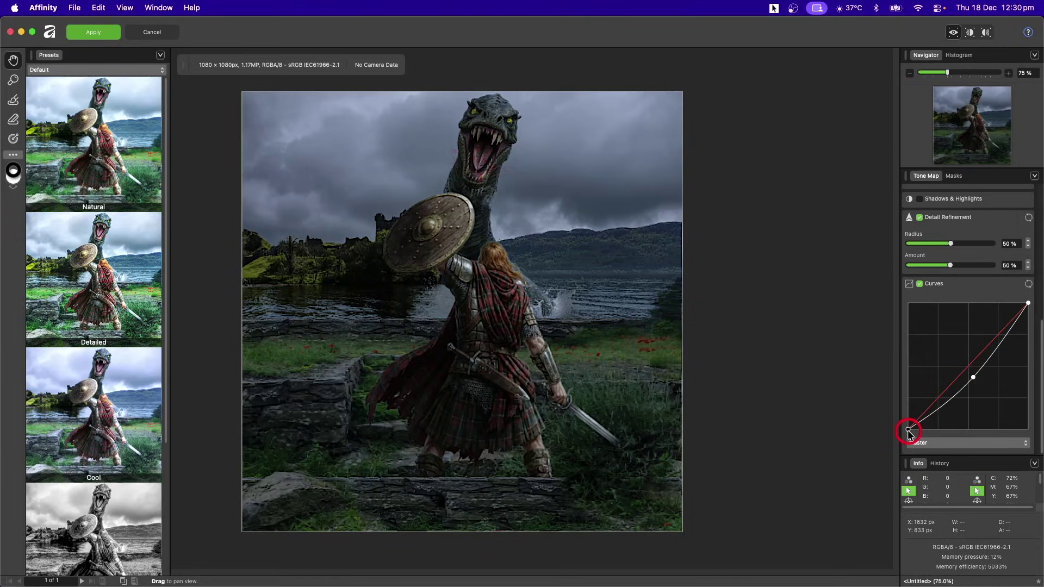
pyautogui.moveTo(910, 432); pyautogui.dragTo(909, 428)
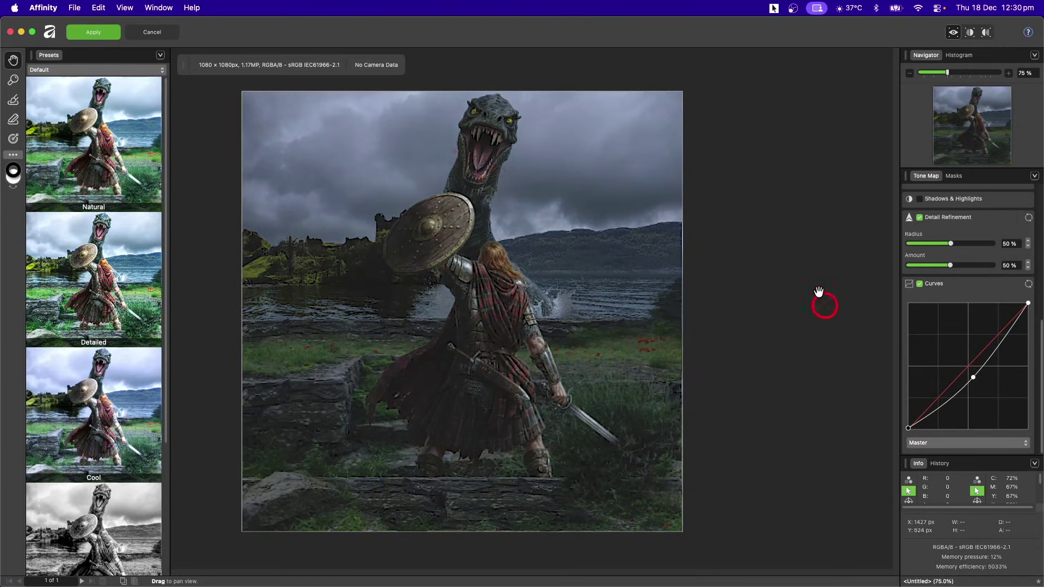
pyautogui.click(90, 33)
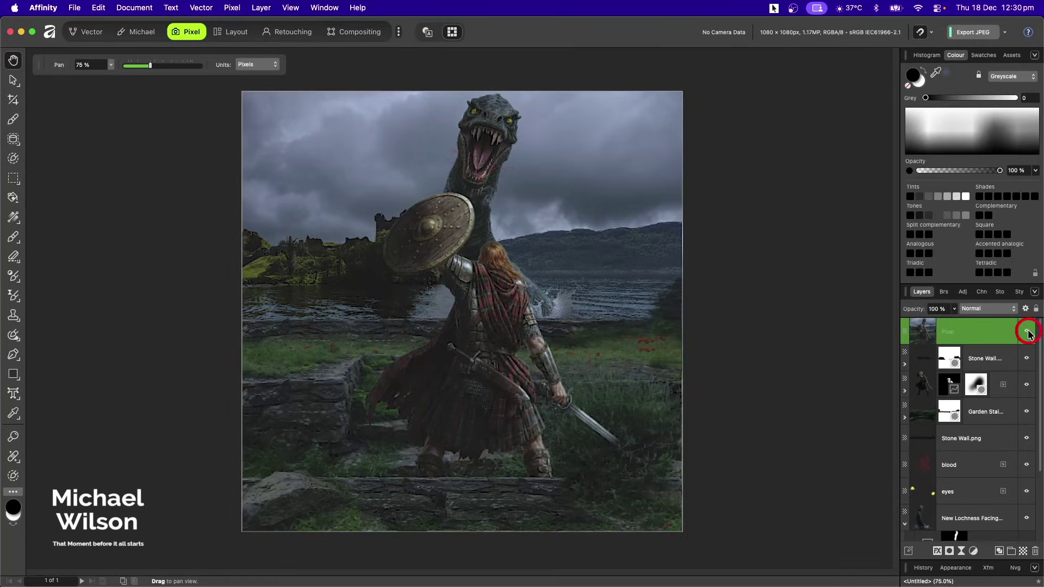
pyautogui.click(1027, 331)
pyautogui.click(1028, 331)
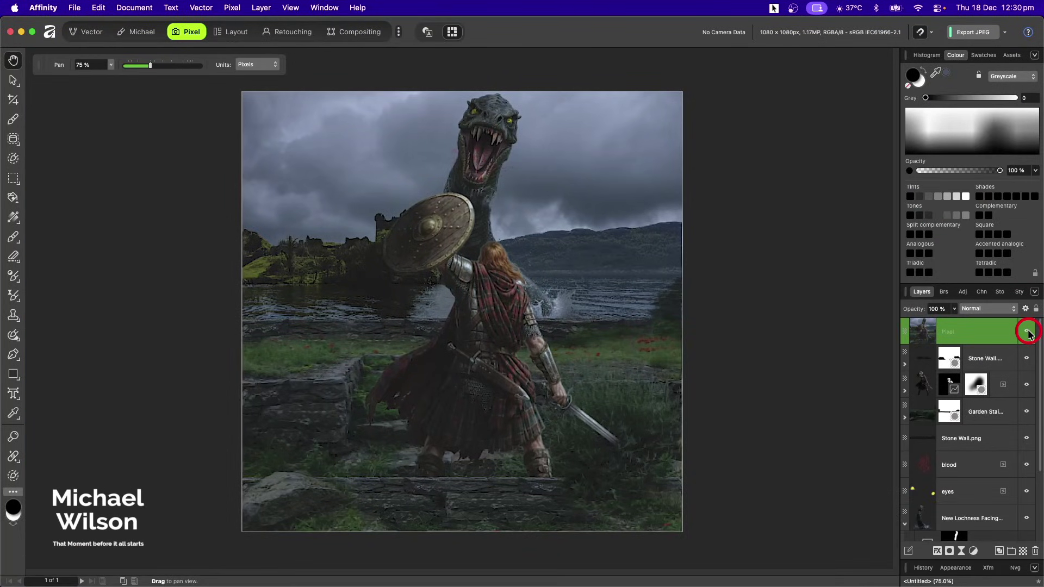